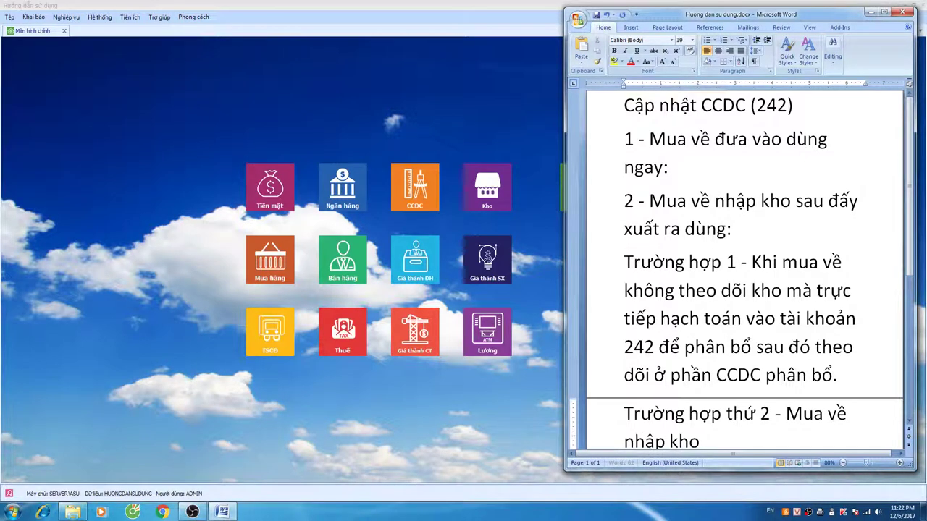
- Complete the case 2 line in the Word note with "đấy xuất kho sử dụng:" and start a new line
{"action": "type", "text": "đaấy xuất kho sử dụng"}
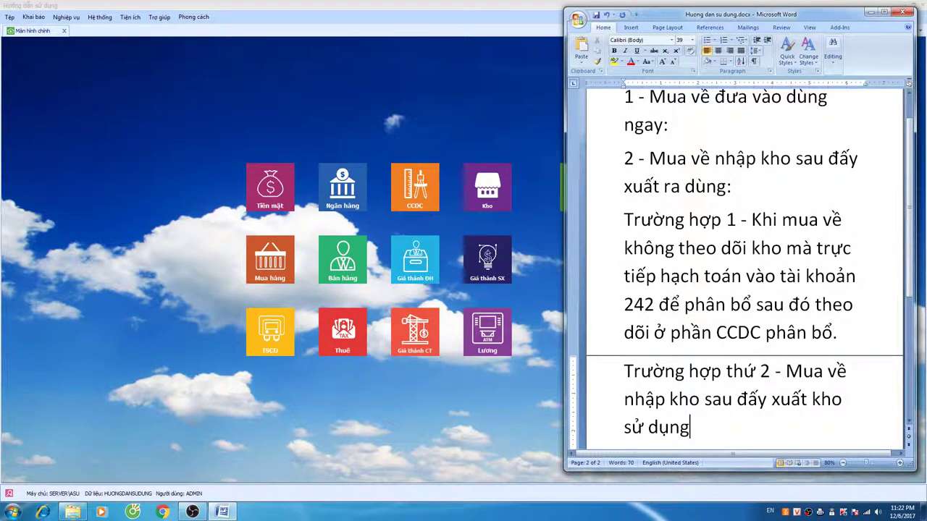
{"action": "type", "text": ":"}
{"action": "key", "text": "Return"}
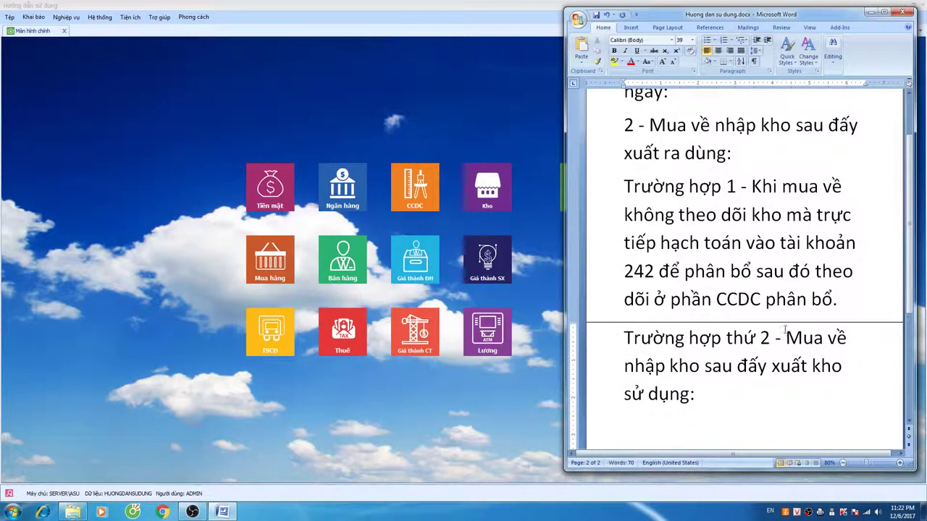
- Switch to the accounting software and open purchase voucher PN00005 (Nhập mua máy khoan) from the Mua hàng list
{"action": "left_click", "coordinate": [224, 307]}
{"action": "left_click", "coordinate": [254, 273]}
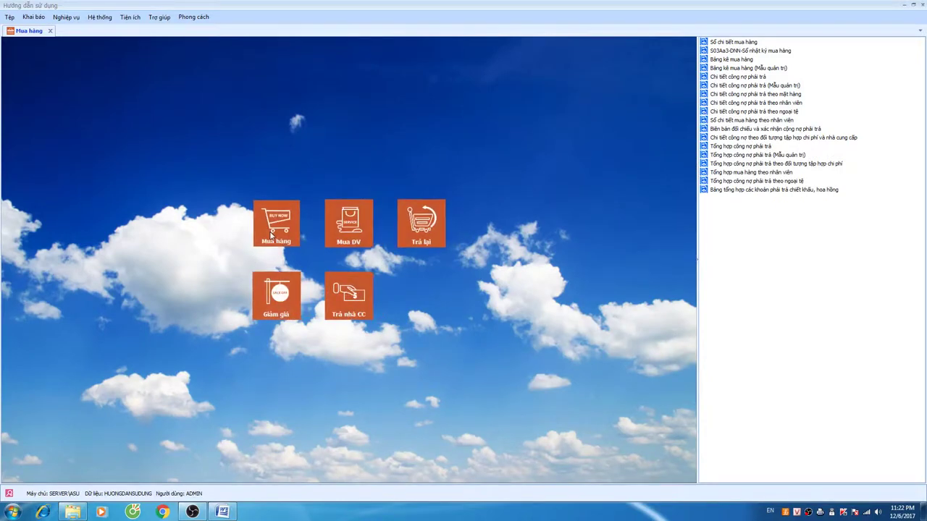
{"action": "left_click", "coordinate": [291, 226]}
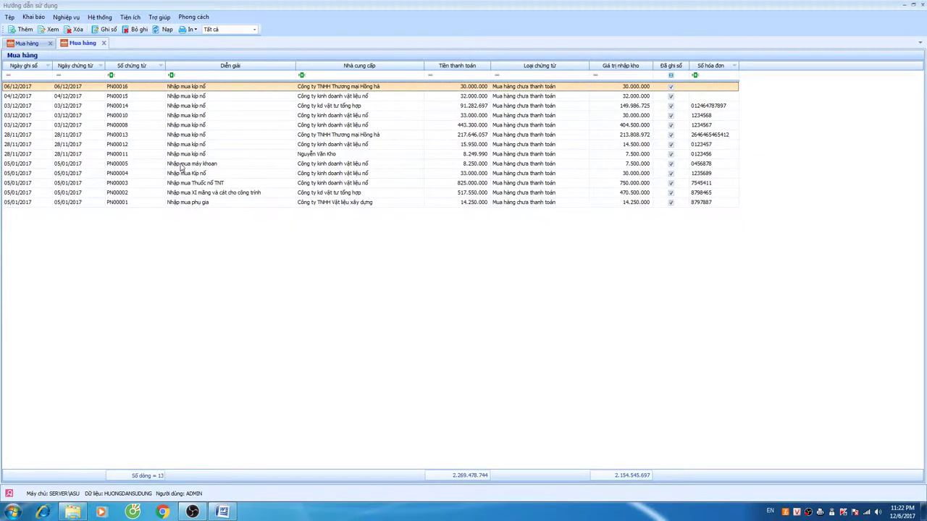
{"action": "left_click", "coordinate": [182, 165]}
{"action": "double_click", "coordinate": [133, 165]}
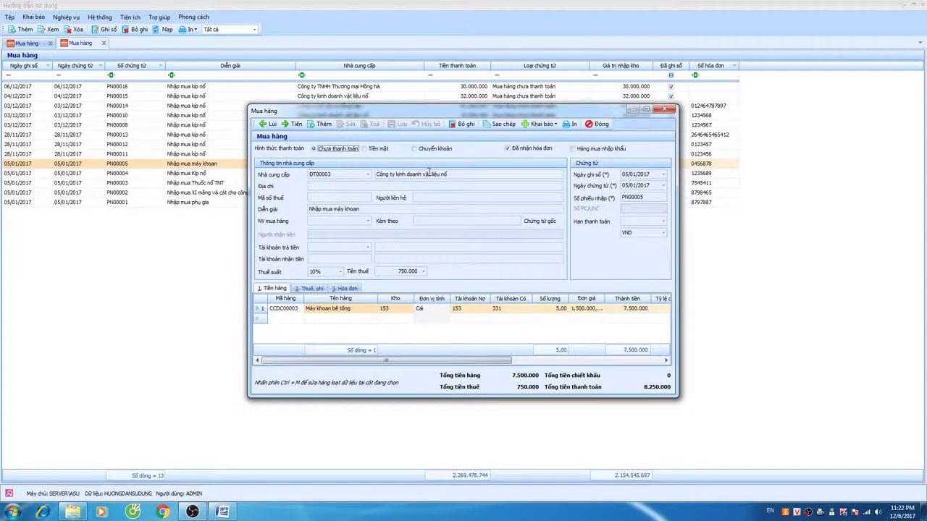
- Examine the drill purchase line's quantity, warehouse, debit account and credit account, then close the voucher and return to the main screen
{"action": "left_click_drag", "start_coordinate": [452, 117], "coordinate": [418, 116]}
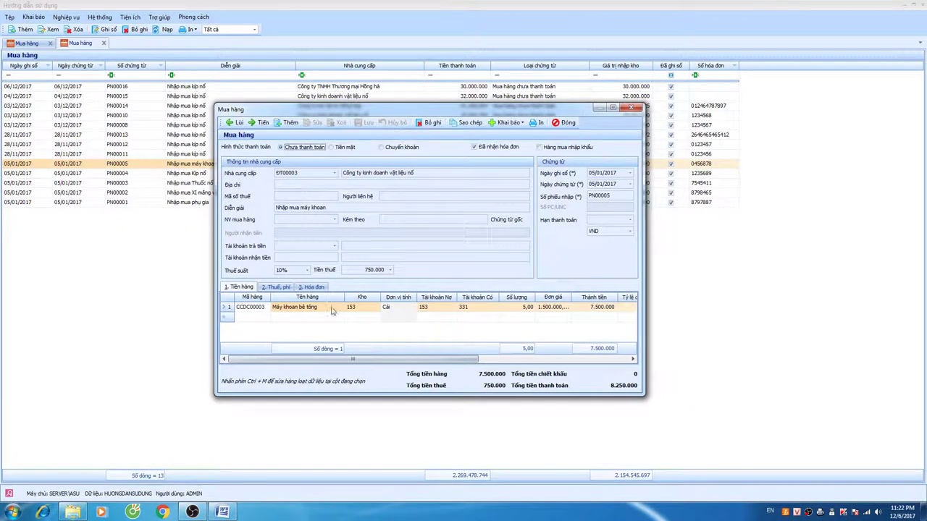
{"action": "left_click", "coordinate": [526, 310]}
{"action": "left_click", "coordinate": [363, 309]}
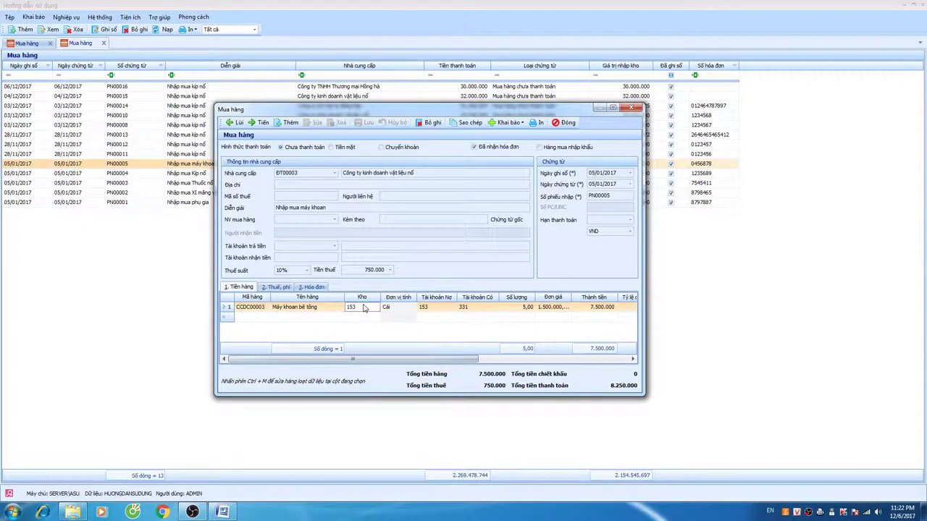
{"action": "left_click", "coordinate": [432, 310]}
{"action": "left_click", "coordinate": [472, 310]}
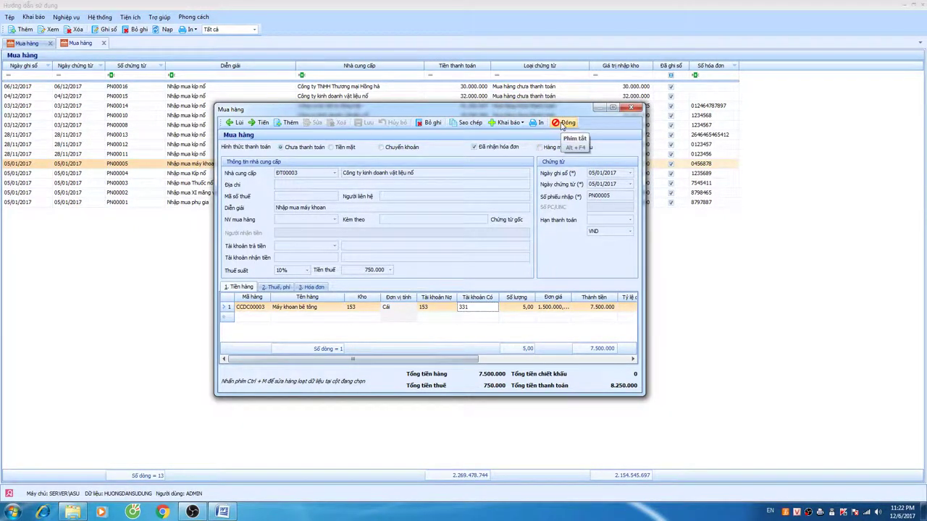
{"action": "left_click", "coordinate": [564, 123]}
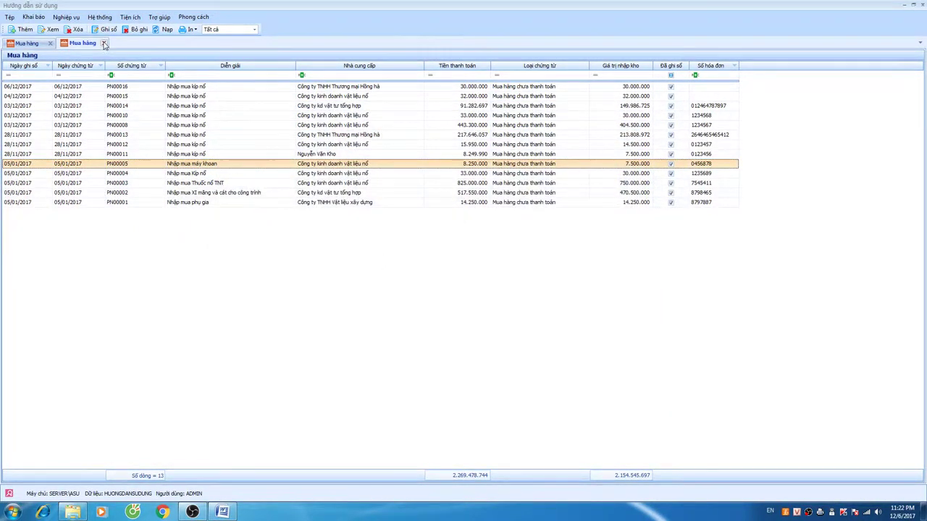
{"action": "left_click", "coordinate": [104, 44]}
{"action": "left_click", "coordinate": [50, 31]}
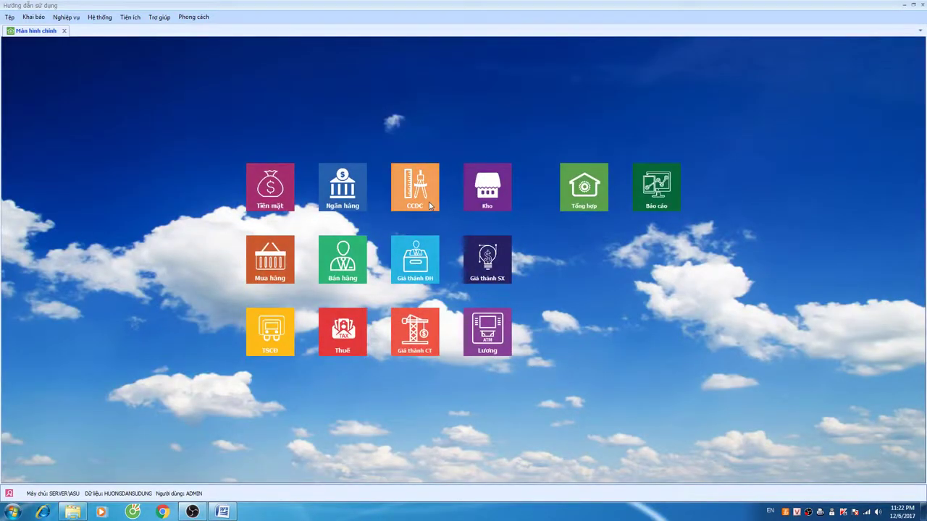
- Unpost and delete voucher GTCC00003 in the Ghi tăng công cụ, dụng cụ list of the CCDC module
{"action": "left_click", "coordinate": [430, 206]}
{"action": "left_click", "coordinate": [392, 202]}
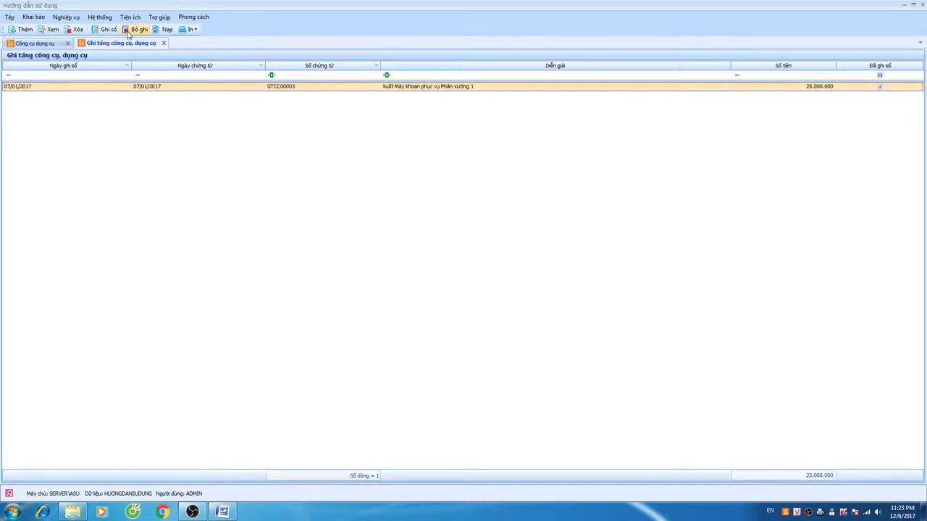
{"action": "right_click", "coordinate": [209, 89]}
{"action": "double_click", "coordinate": [198, 89]}
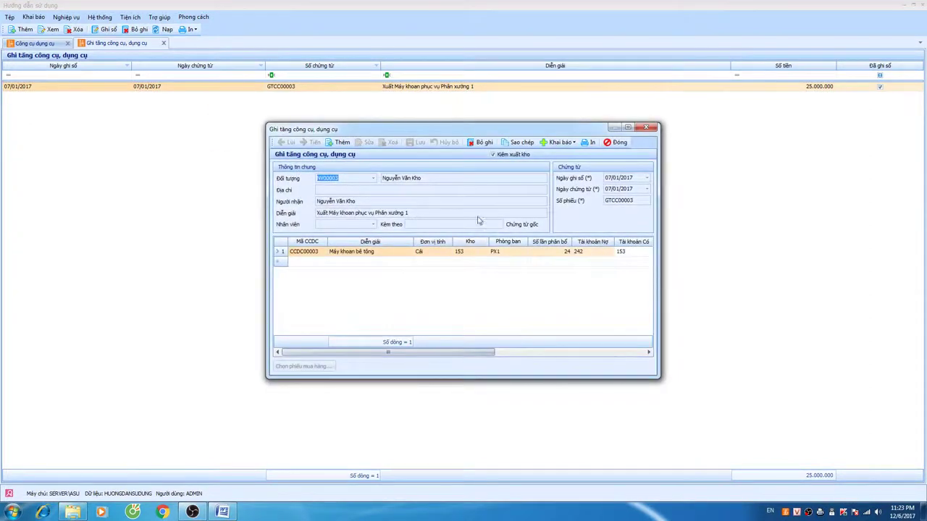
{"action": "left_click", "coordinate": [481, 142]}
{"action": "left_click", "coordinate": [395, 145]}
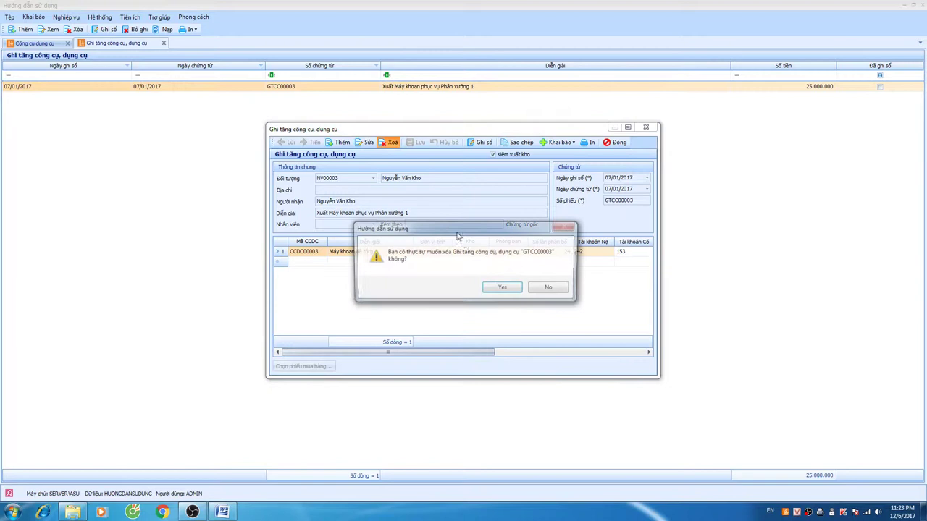
{"action": "left_click", "coordinate": [503, 289]}
- Add a new Ghi tăng công cụ, dụng cụ voucher and choose the third listed employee as its Đối tượng
{"action": "right_click", "coordinate": [244, 133]}
{"action": "left_click", "coordinate": [271, 134]}
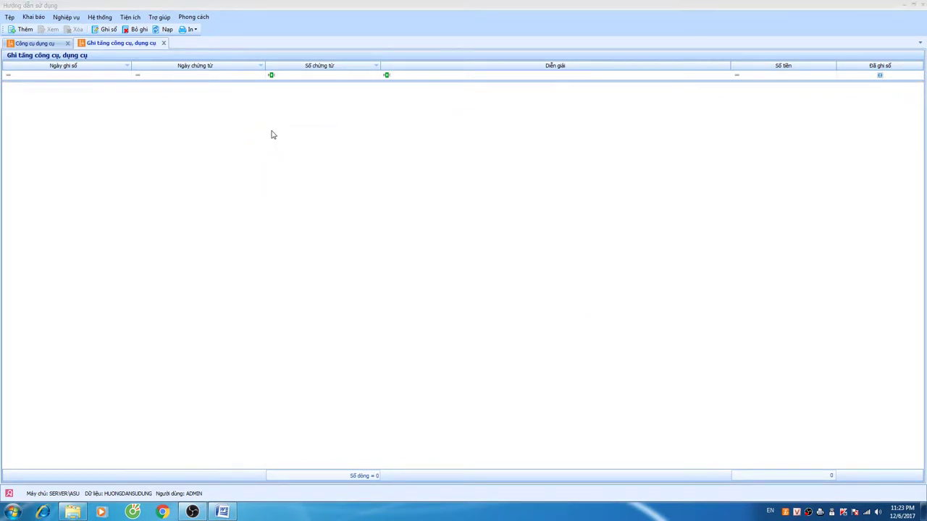
{"action": "left_click_drag", "start_coordinate": [425, 126], "coordinate": [395, 123]}
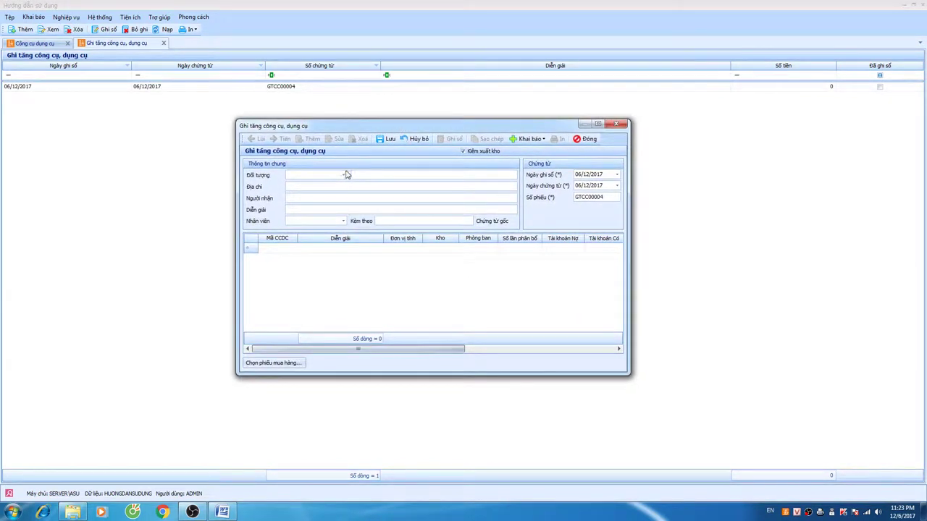
{"action": "left_click", "coordinate": [343, 175]}
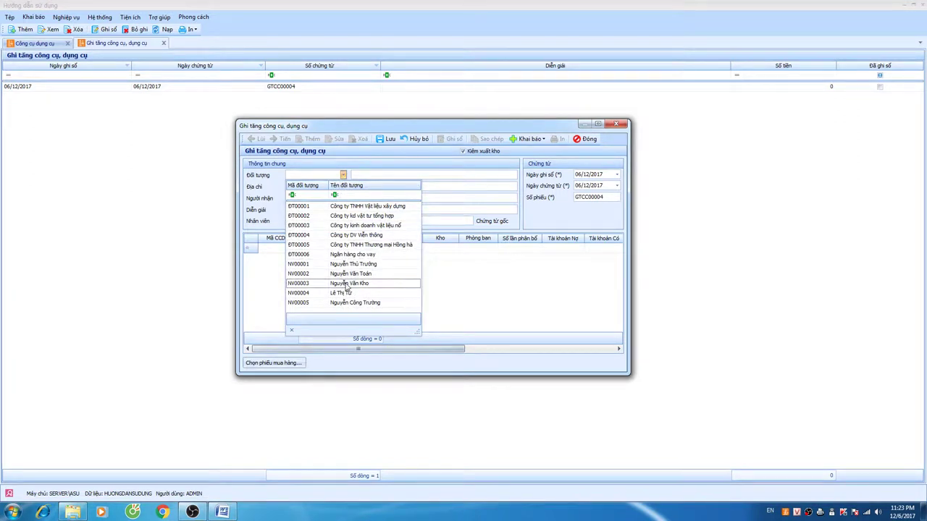
{"action": "left_click", "coordinate": [345, 284]}
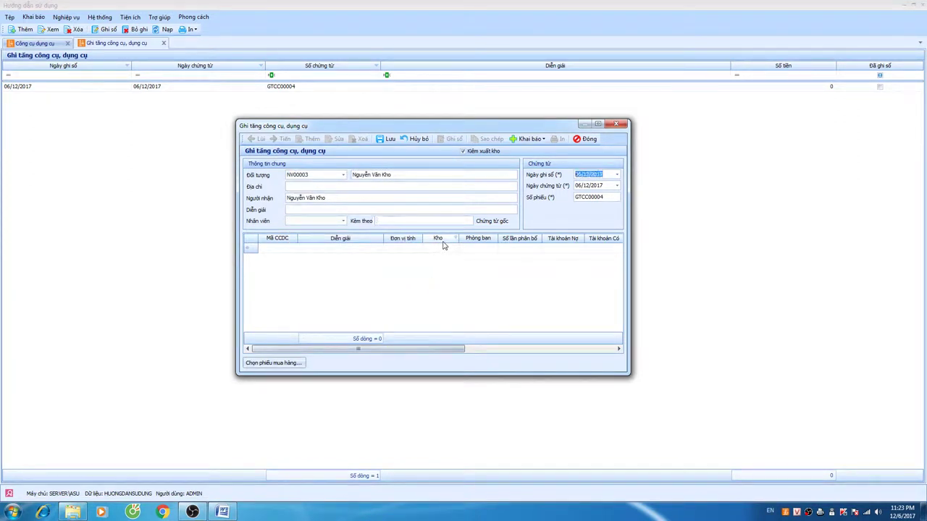
- Set the voucher's posting and document dates to 07/01/2017 and start its first detail row
{"action": "type", "text": "07/01/2017"}
{"action": "key", "text": "Tab"}
{"action": "key", "text": "Tab"}
{"action": "key", "text": "Tab"}
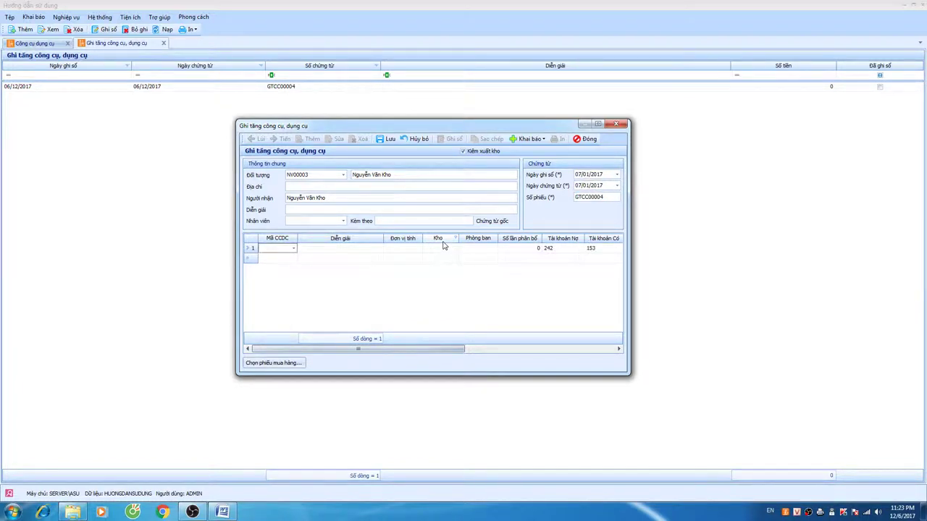
- Fill the first detail row with tool CCDC00003 (Máy khoan bê tông), warehouse 153 and department PX2
{"action": "left_click", "coordinate": [293, 247]}
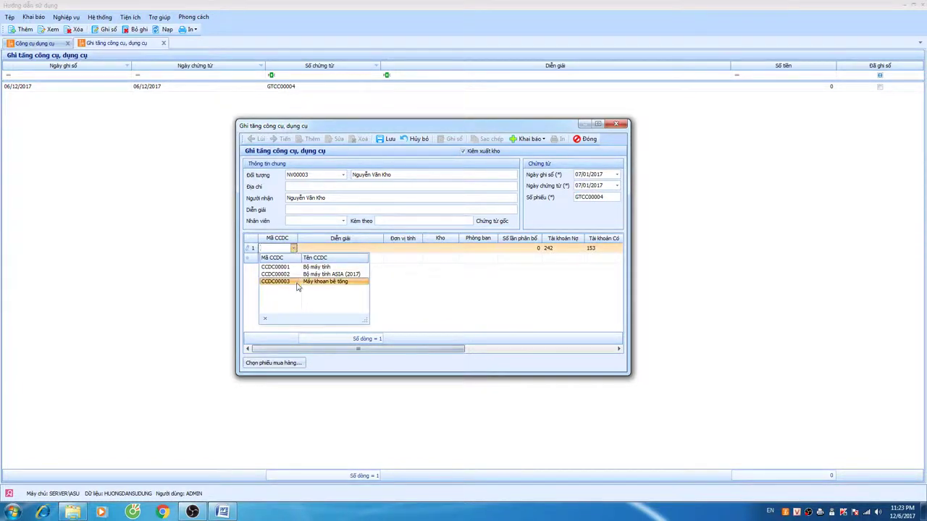
{"action": "left_click", "coordinate": [297, 281]}
{"action": "key", "text": "Tab"}
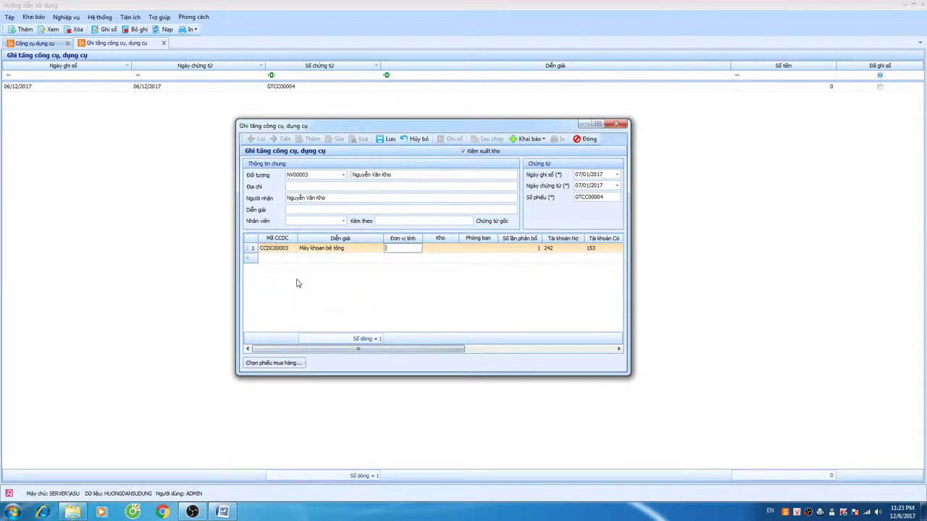
{"action": "key", "text": "Tab"}
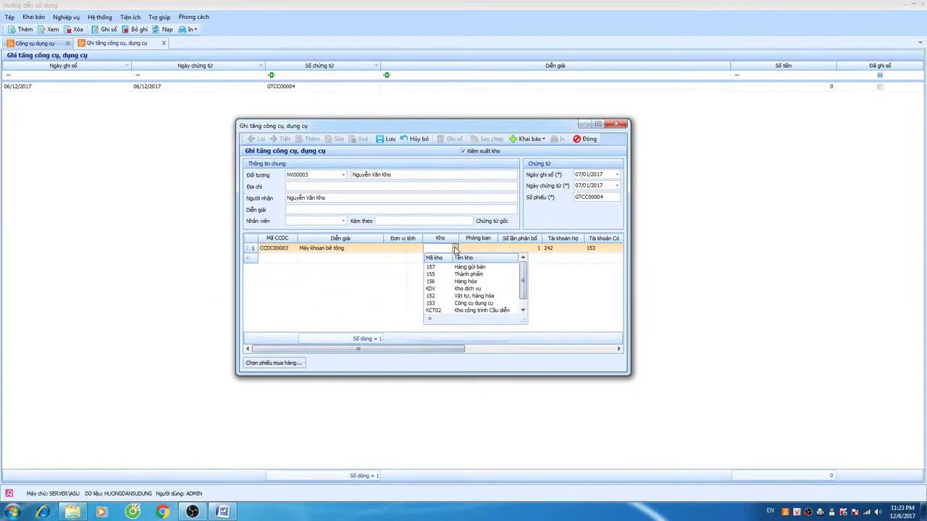
{"action": "left_click", "coordinate": [454, 248]}
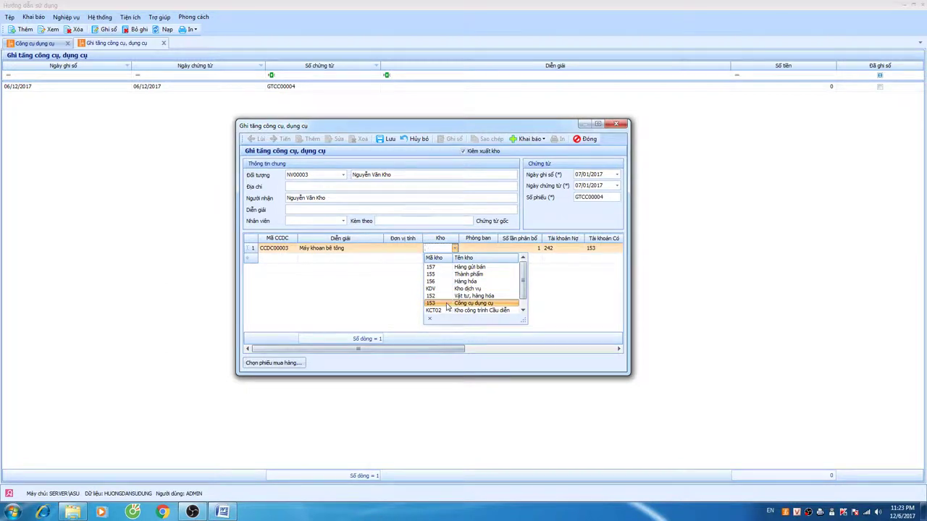
{"action": "left_click", "coordinate": [447, 304]}
{"action": "key", "text": "Tab"}
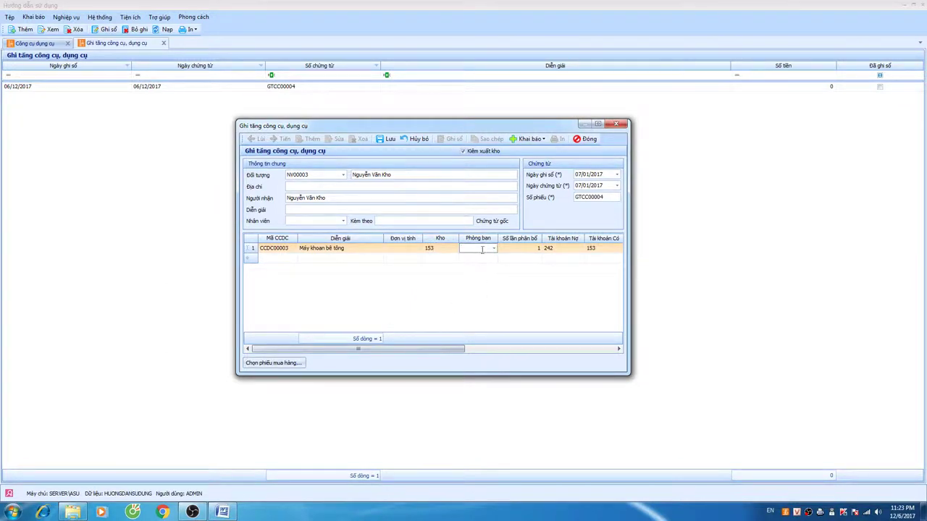
{"action": "left_click", "coordinate": [494, 248]}
{"action": "left_click", "coordinate": [523, 289]}
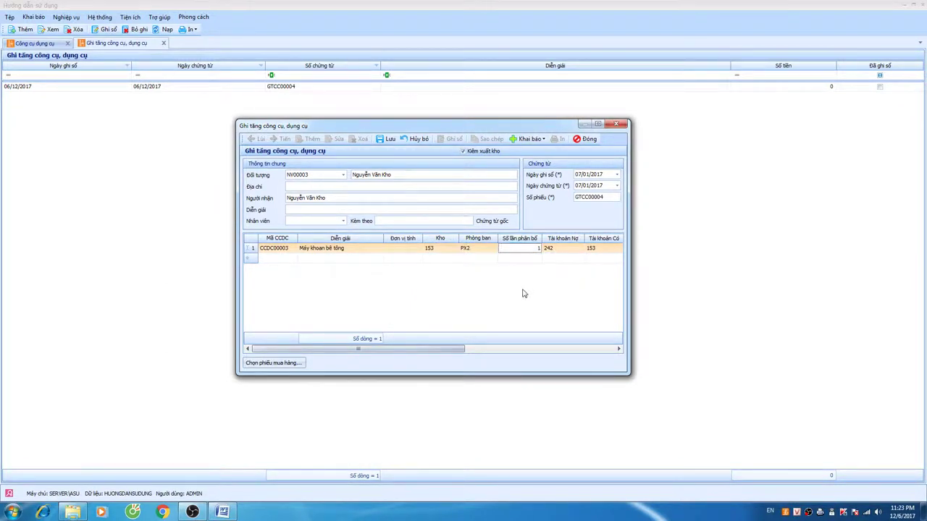
- Set the drill row's Số lần phân bổ to 24
{"action": "left_click_drag", "start_coordinate": [460, 129], "coordinate": [398, 132]}
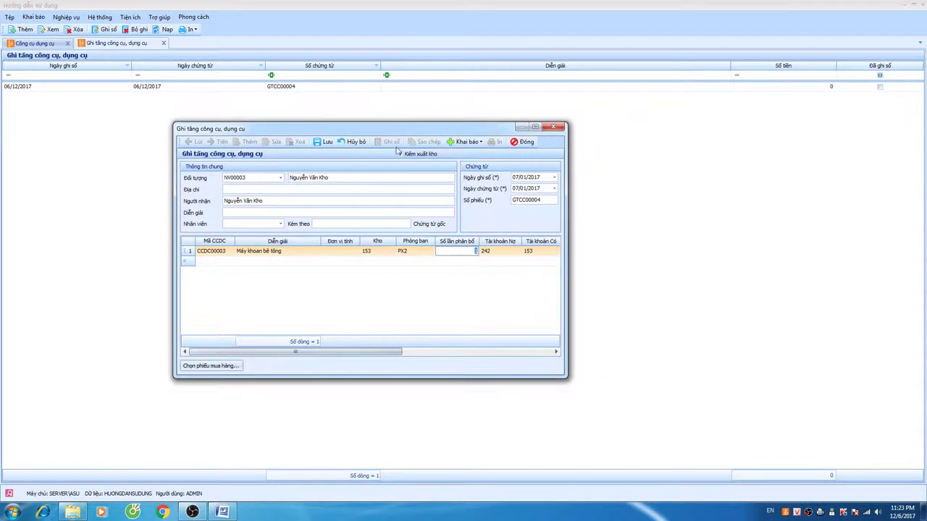
{"action": "left_click_drag", "start_coordinate": [347, 354], "coordinate": [410, 357]}
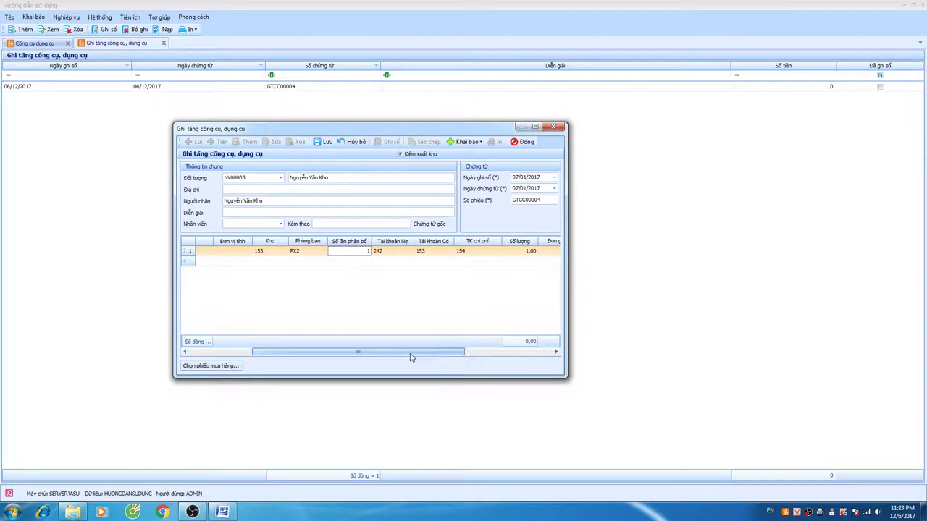
{"action": "key", "text": "Tab"}
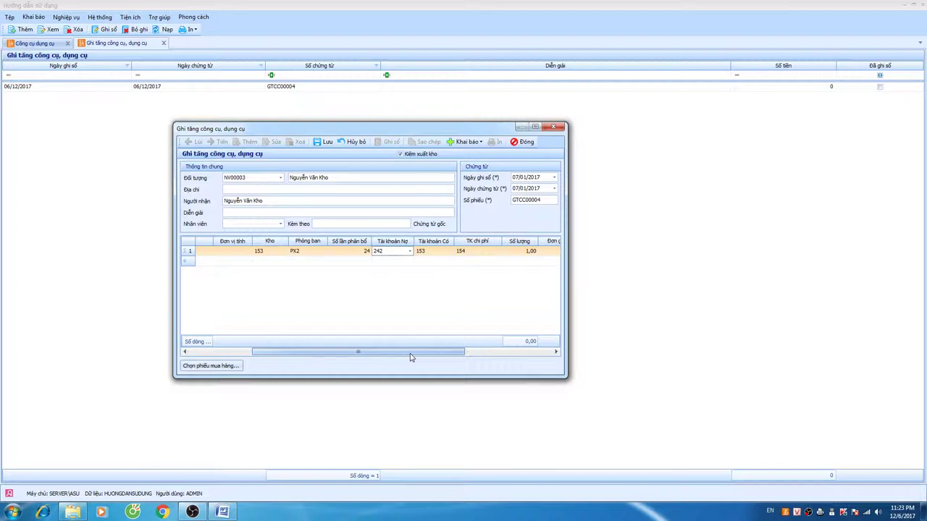
- Check the drill row's credit and debit accounts against their account lists
{"action": "left_click", "coordinate": [423, 252]}
{"action": "left_click", "coordinate": [425, 253]}
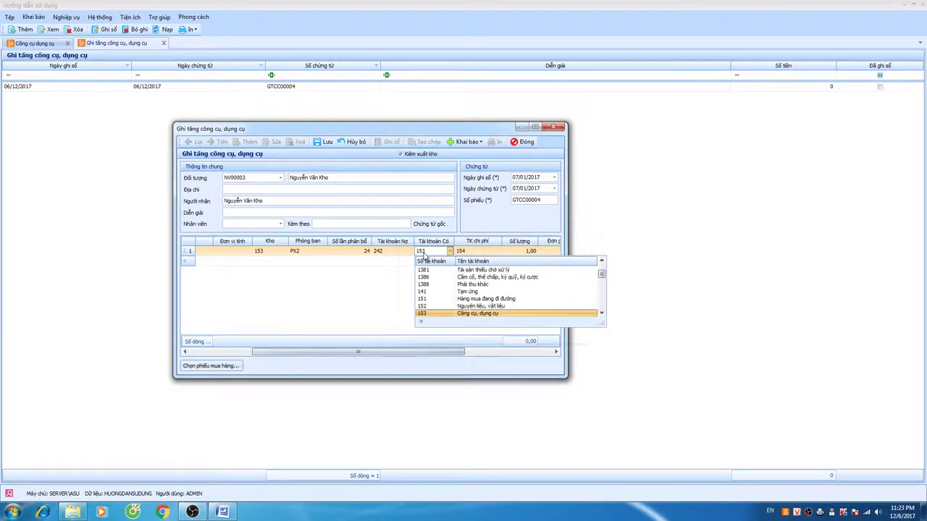
{"action": "left_click", "coordinate": [425, 253]}
{"action": "left_click", "coordinate": [393, 252]}
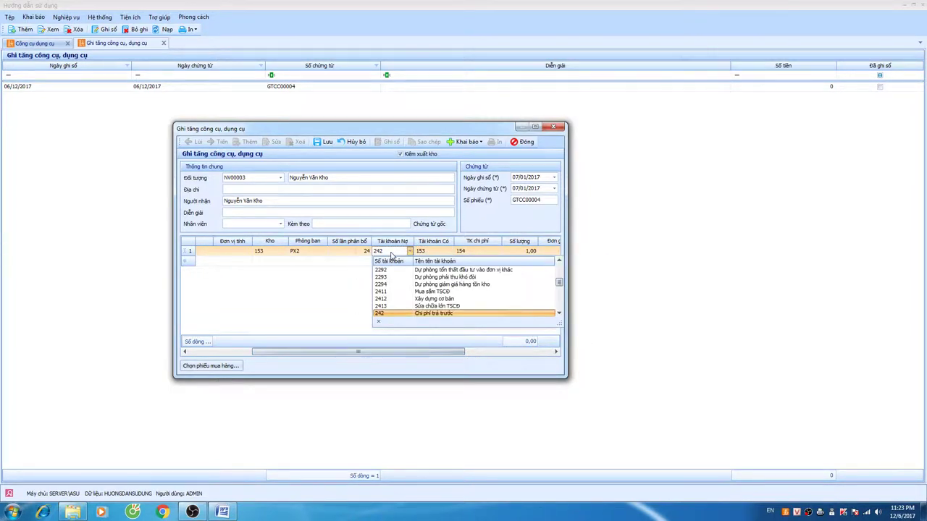
{"action": "left_click", "coordinate": [391, 255]}
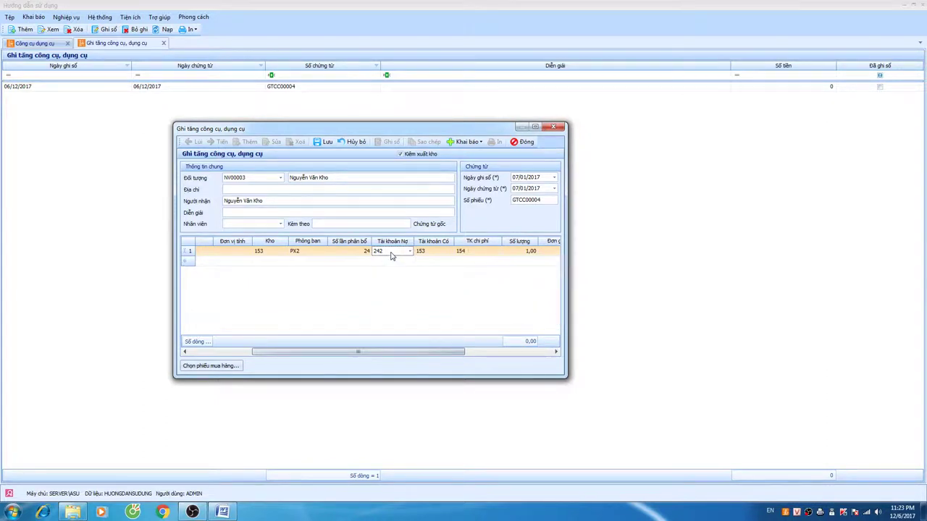
- Set the drill row's TK chi phí to 15412
{"action": "key", "text": "Tab"}
{"action": "key", "text": "Tab"}
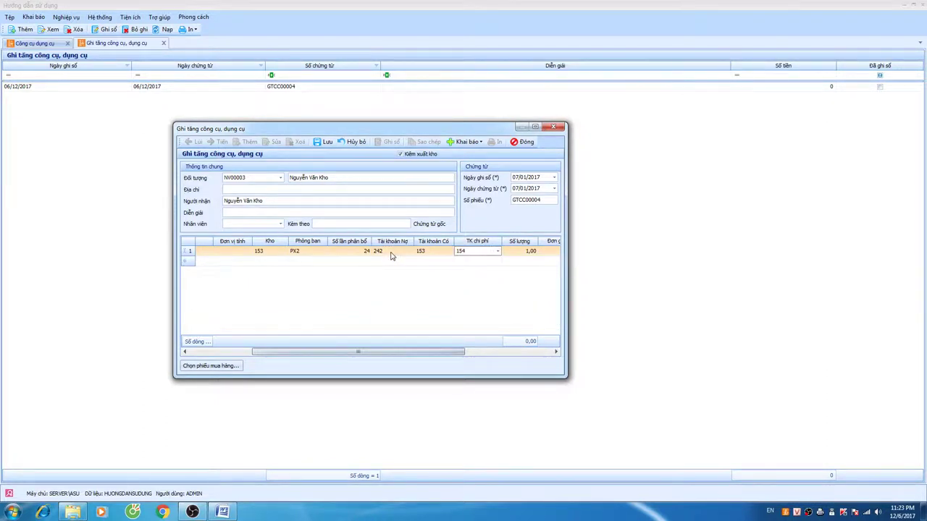
{"action": "left_click", "coordinate": [498, 252]}
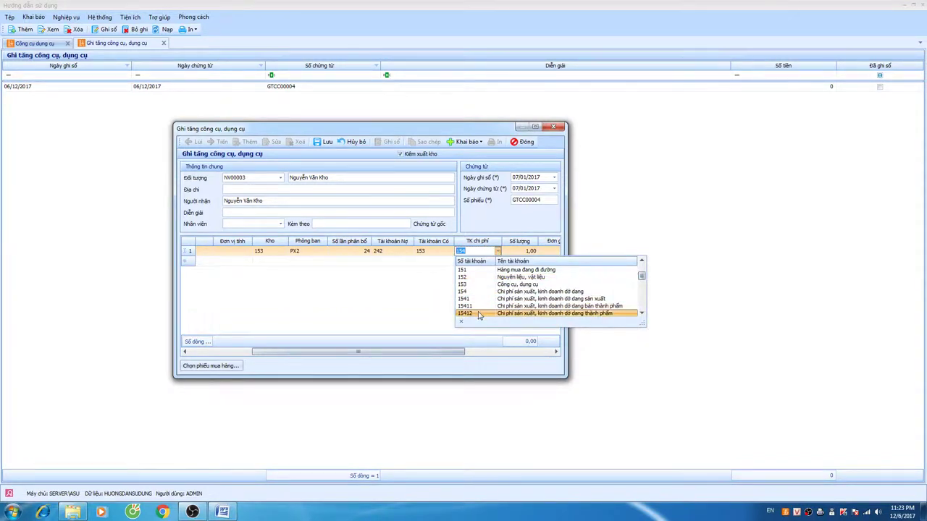
{"action": "left_click", "coordinate": [478, 315]}
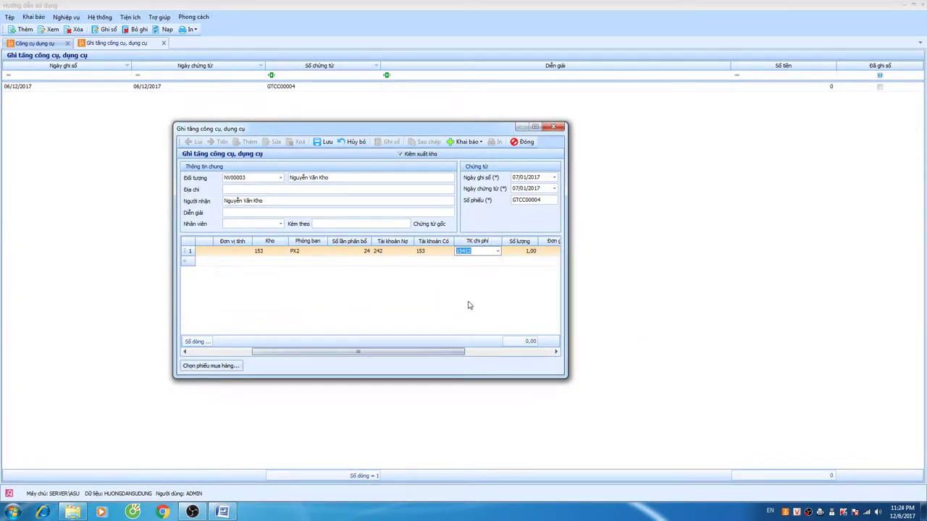
{"action": "key", "text": "Tab"}
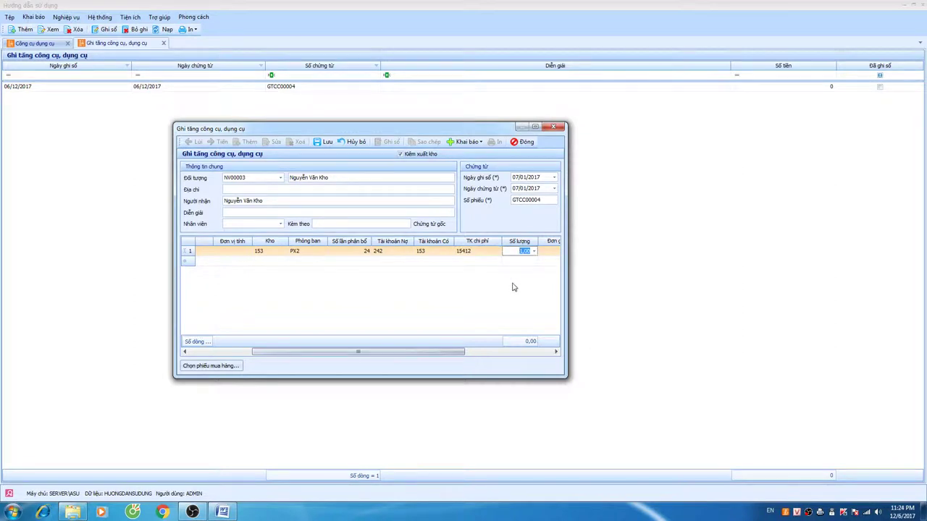
- Set the drill row's Số lượng to 3 and Đơn giá to 1.500.000
{"action": "key", "text": "Tab"}
{"action": "type", "text": "1"}
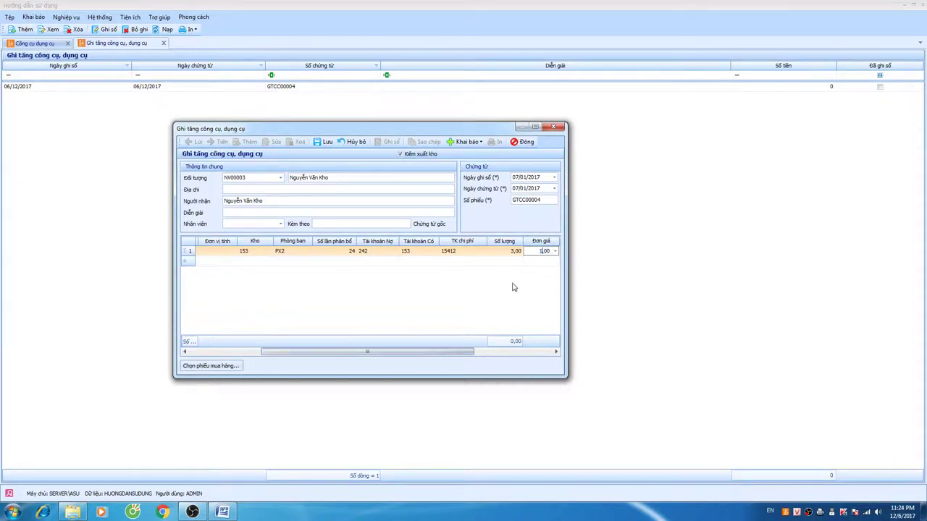
{"action": "type", "text": "50.000"}
{"action": "key", "text": "Tab"}
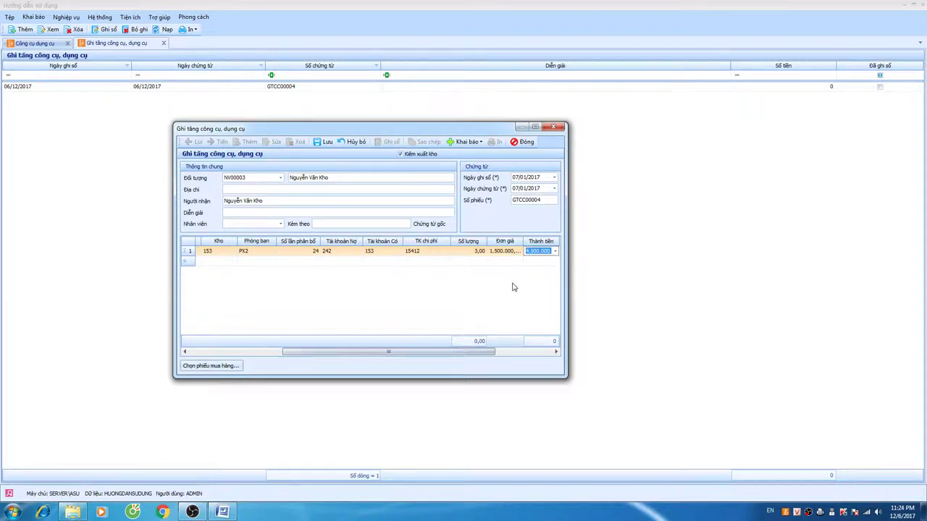
- Open the purchase voucher selection for the detail rows and load the data for Tháng 1
{"action": "left_click_drag", "start_coordinate": [394, 351], "coordinate": [302, 353]}
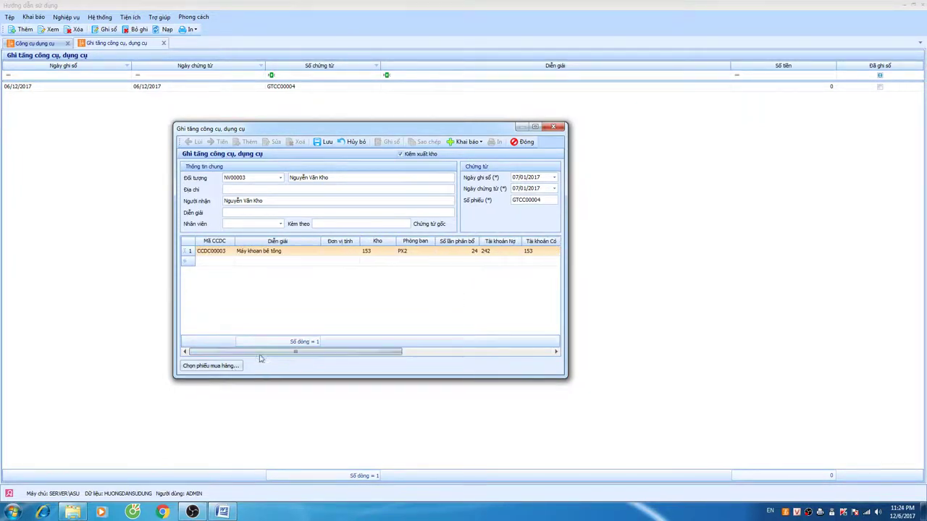
{"action": "left_click", "coordinate": [221, 367]}
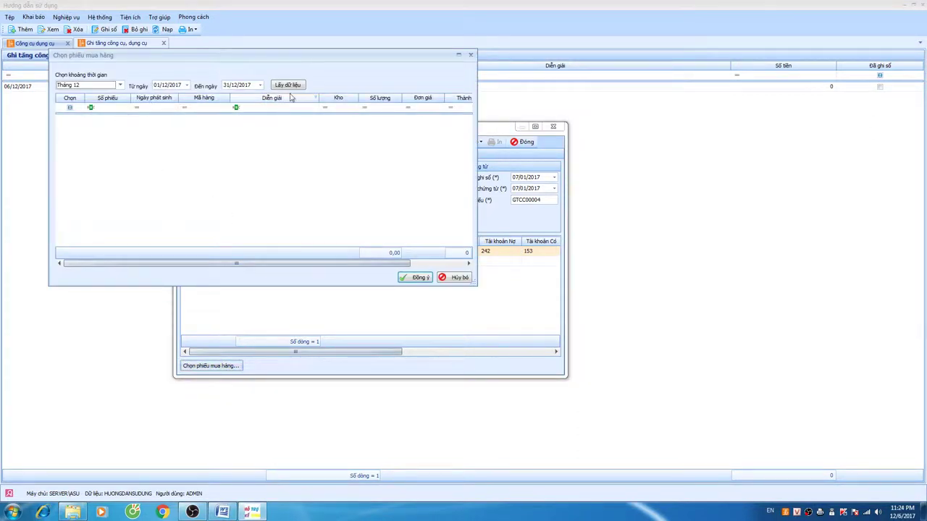
{"action": "left_click", "coordinate": [120, 85]}
{"action": "scroll", "coordinate": [87, 116], "scroll_direction": "up", "scroll_amount": 3}
{"action": "left_click", "coordinate": [79, 97]}
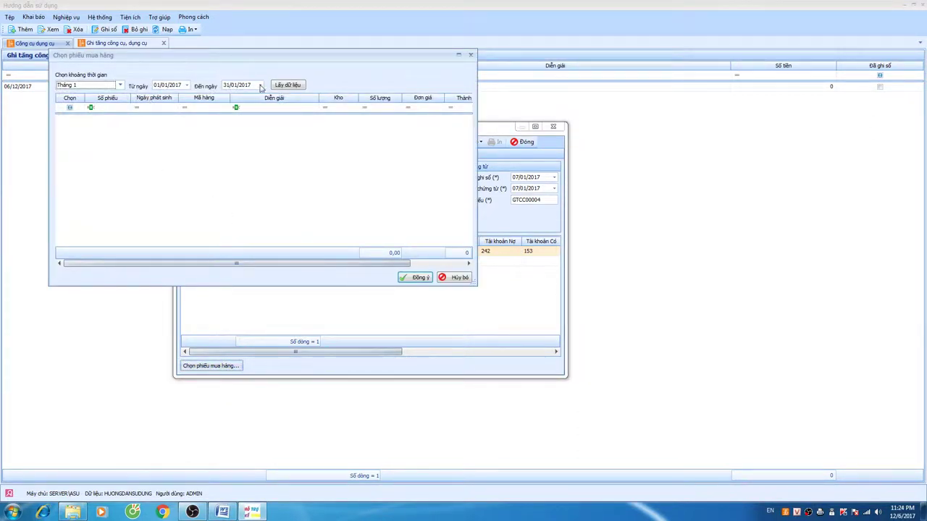
{"action": "left_click", "coordinate": [288, 86]}
- Bring purchase voucher PN00005 for Máy khoan bê tông into the tool voucher's details
{"action": "left_click", "coordinate": [212, 119]}
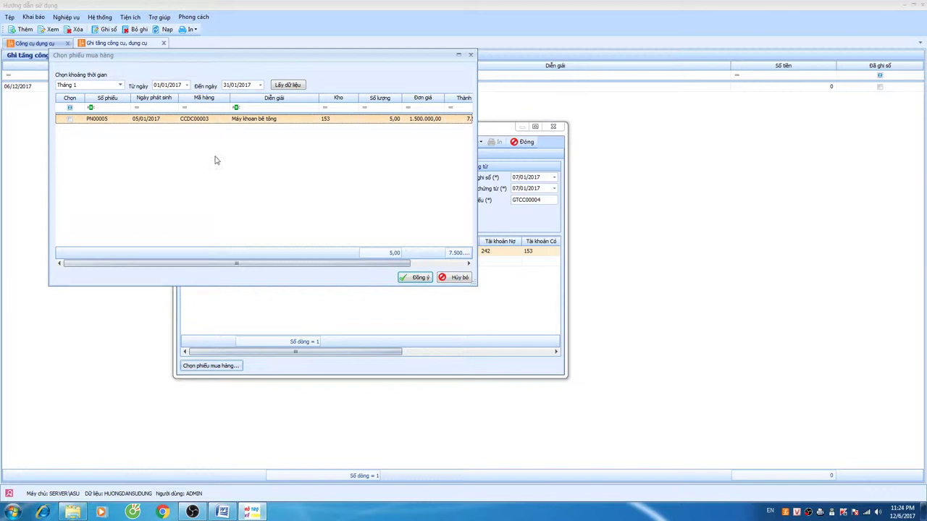
{"action": "left_click", "coordinate": [70, 119]}
{"action": "left_click", "coordinate": [412, 279]}
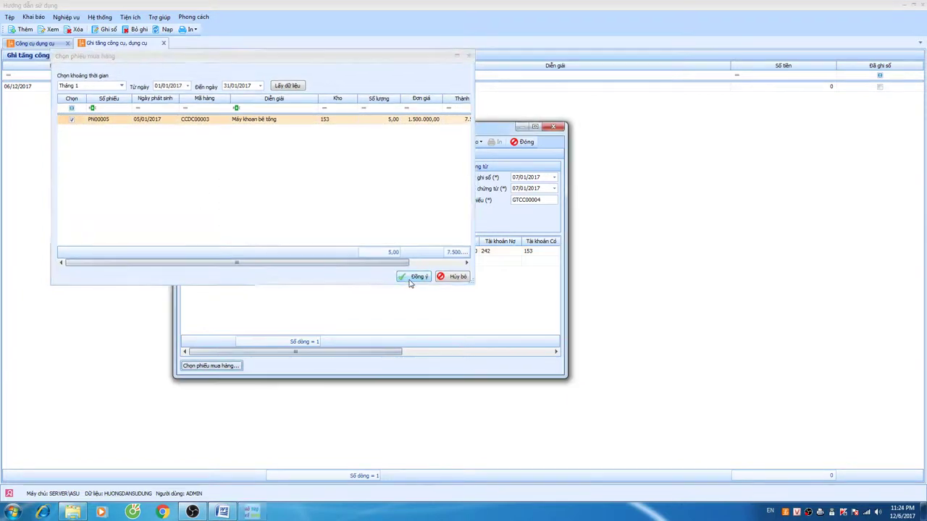
- Set the imported drill row's Phòng ban to PX2 and Số lần phân bổ to 24
{"action": "left_click_drag", "start_coordinate": [288, 353], "coordinate": [262, 354]}
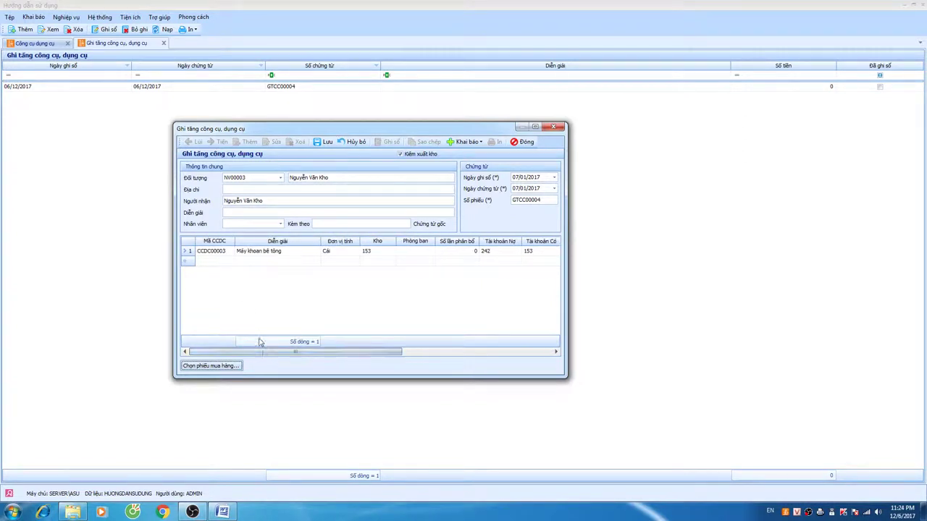
{"action": "left_click", "coordinate": [240, 252]}
{"action": "key", "text": "Tab"}
{"action": "key", "text": "Tab"}
{"action": "key", "text": "Tab"}
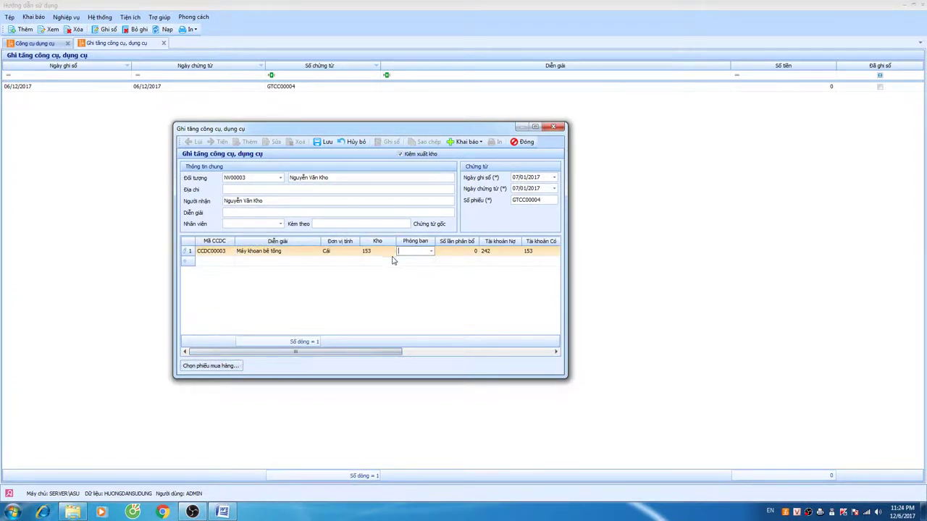
{"action": "left_click", "coordinate": [431, 252]}
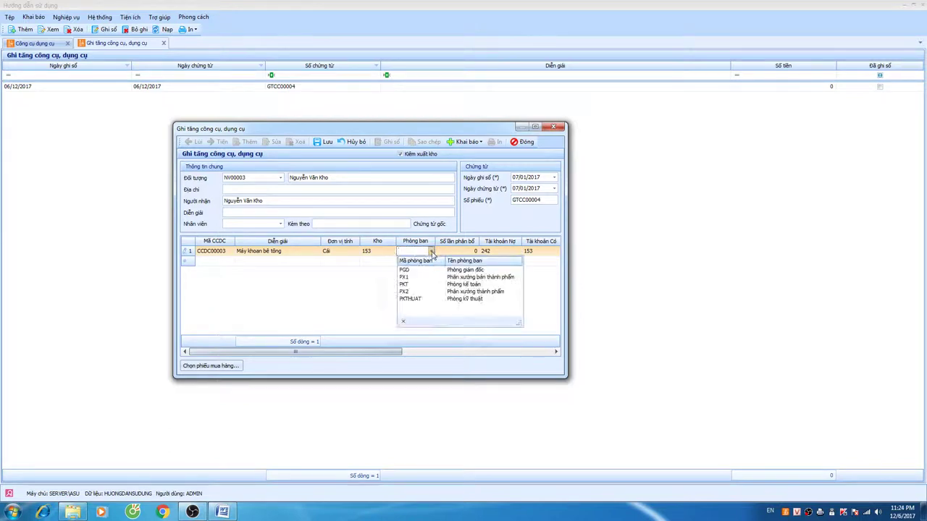
{"action": "left_click", "coordinate": [428, 292]}
{"action": "key", "text": "Tab"}
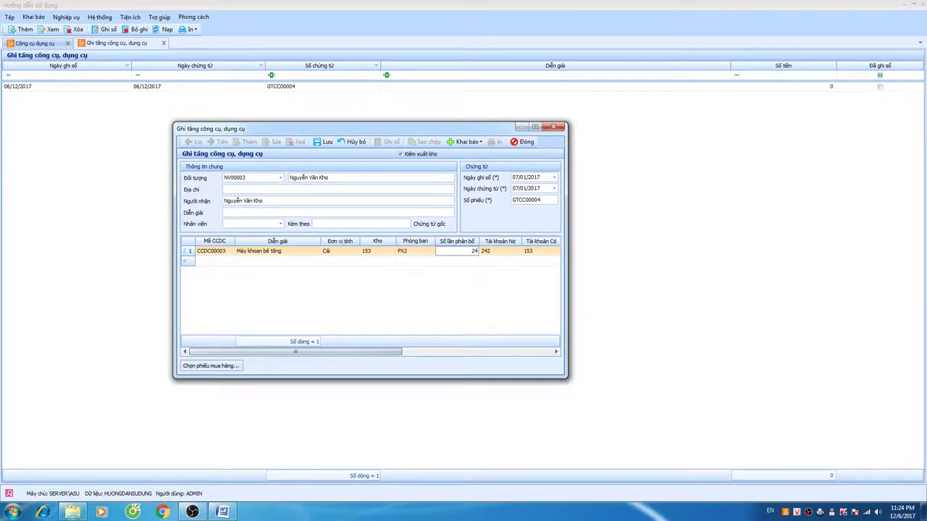
{"action": "type", "text": "24"}
{"action": "key", "text": "Tab"}
- Set the imported drill row's TK chi phí to 15412
{"action": "key", "text": "Tab"}
{"action": "key", "text": "Tab"}
{"action": "key", "text": "Tab"}
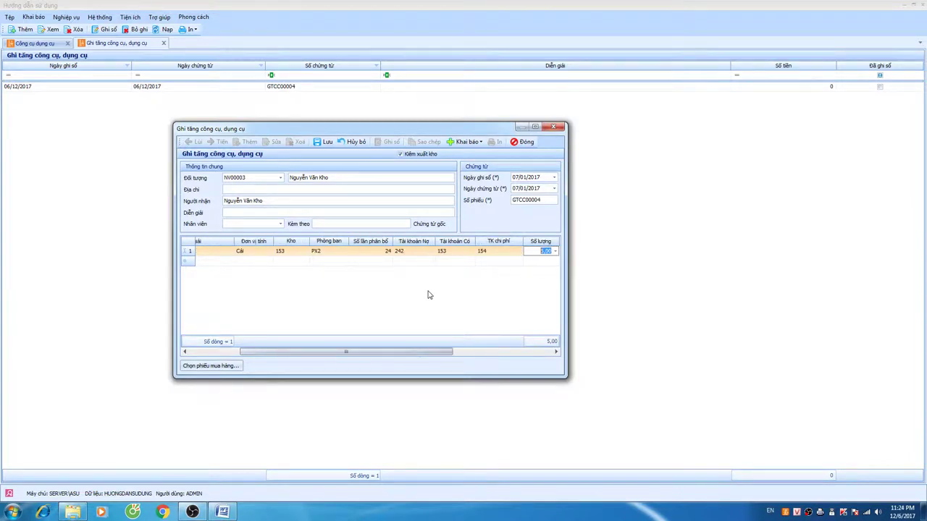
{"action": "key", "text": "shift+Tab"}
{"action": "type", "text": "15411"}
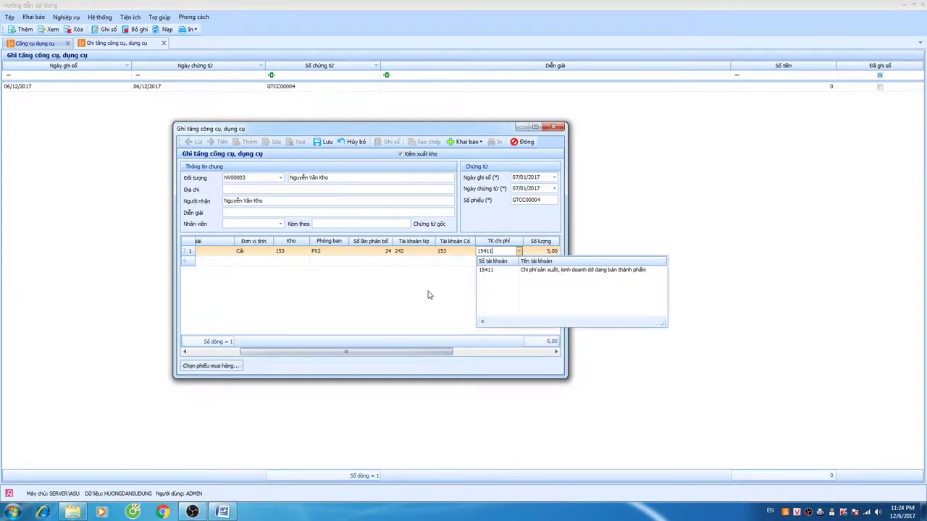
{"action": "key", "text": "BackSpace"}
{"action": "type", "text": "2"}
{"action": "key", "text": "Tab"}
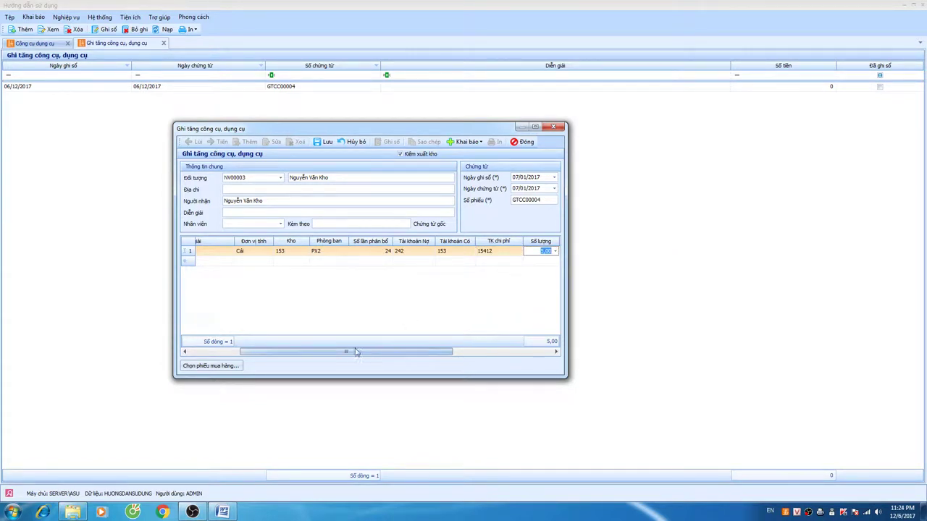
- Set the imported drill row's Số lượng to 3
{"action": "left_click_drag", "start_coordinate": [341, 355], "coordinate": [397, 355]}
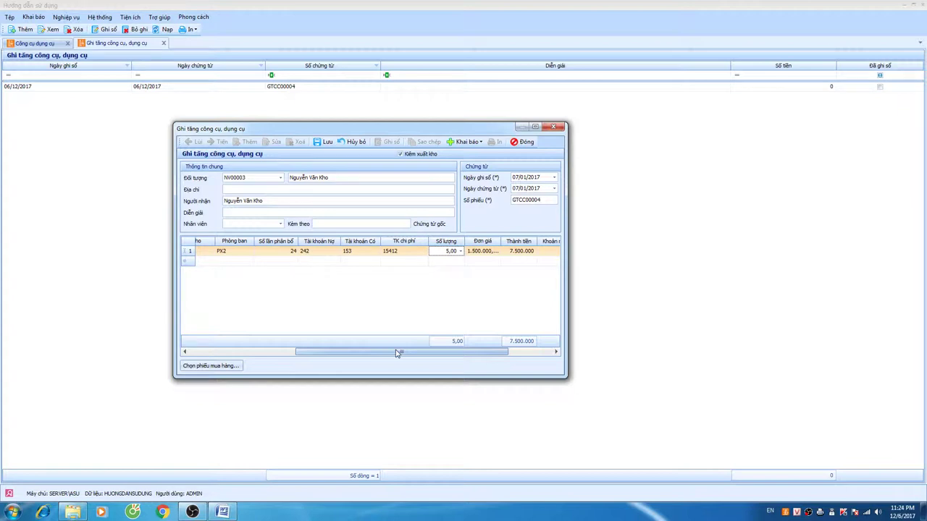
{"action": "key", "text": "Tab"}
{"action": "key", "text": "Tab"}
{"action": "key", "text": "Tab"}
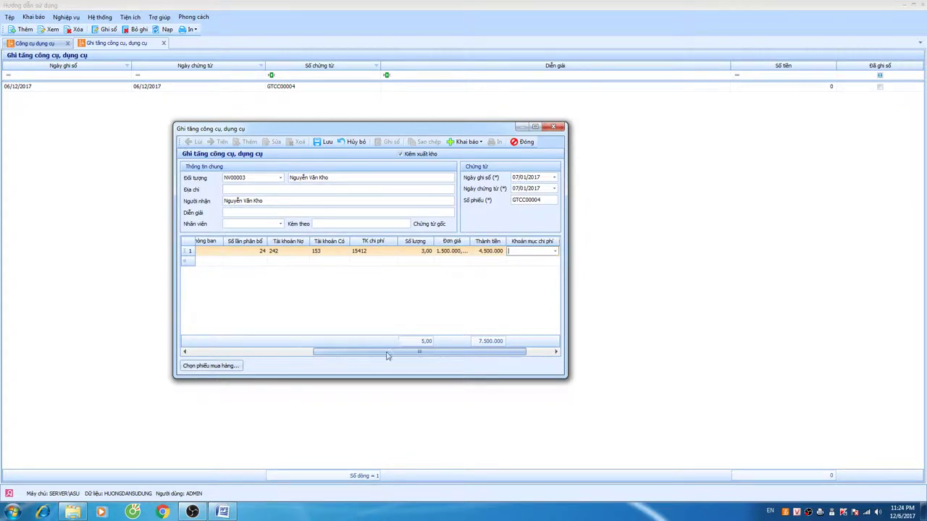
- Set the drill row's Khoản mục chi phí to SXC
{"action": "left_click_drag", "start_coordinate": [425, 353], "coordinate": [451, 353]}
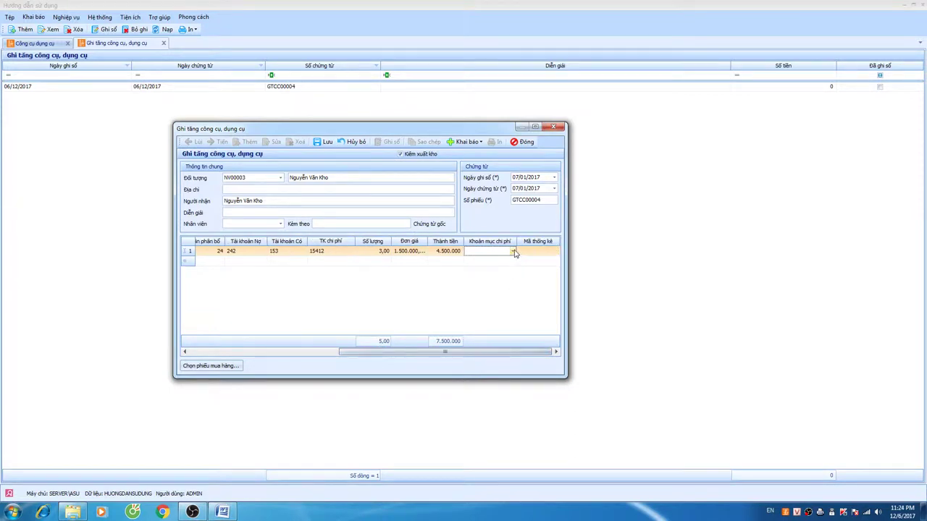
{"action": "left_click", "coordinate": [512, 250]}
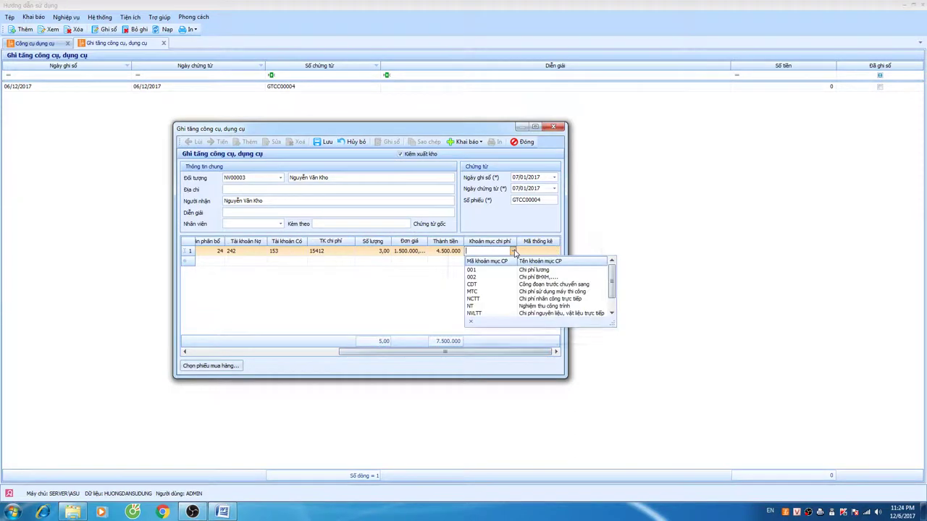
{"action": "scroll", "coordinate": [511, 310], "scroll_direction": "down", "scroll_amount": 2}
{"action": "left_click", "coordinate": [512, 308]}
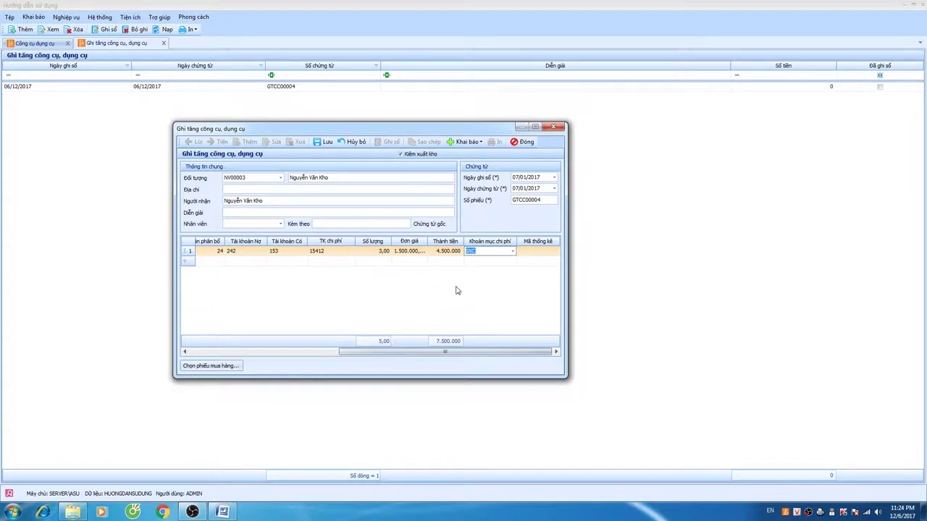
{"action": "mouse_move", "coordinate": [447, 352]}
{"action": "left_mouse_down"}
{"action": "mouse_move", "coordinate": [406, 353]}
{"action": "mouse_move", "coordinate": [445, 355]}
{"action": "left_mouse_up"}
- Review the drill row's TK chi phí and the cost items available for Khoản mục chi phí
{"action": "left_click", "coordinate": [327, 252]}
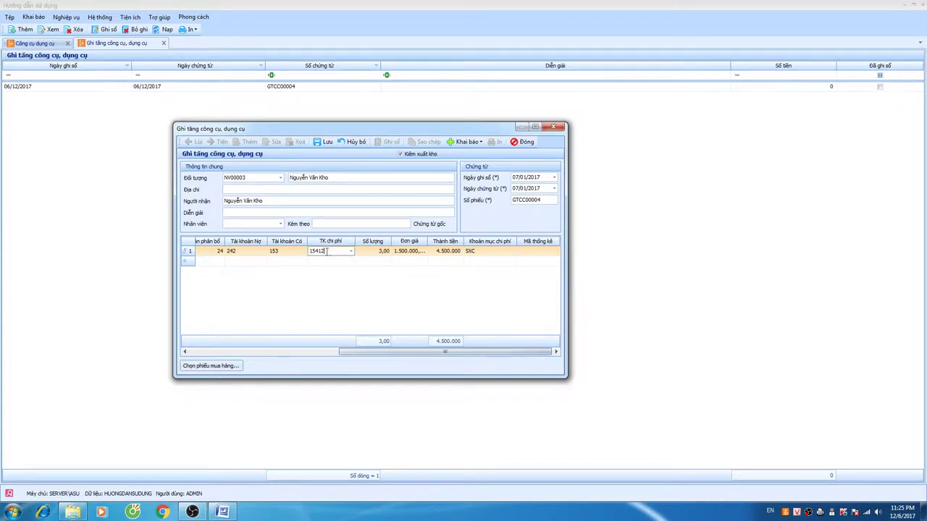
{"action": "left_click_drag", "start_coordinate": [331, 251], "coordinate": [295, 251]}
{"action": "left_click_drag", "start_coordinate": [446, 355], "coordinate": [432, 355]}
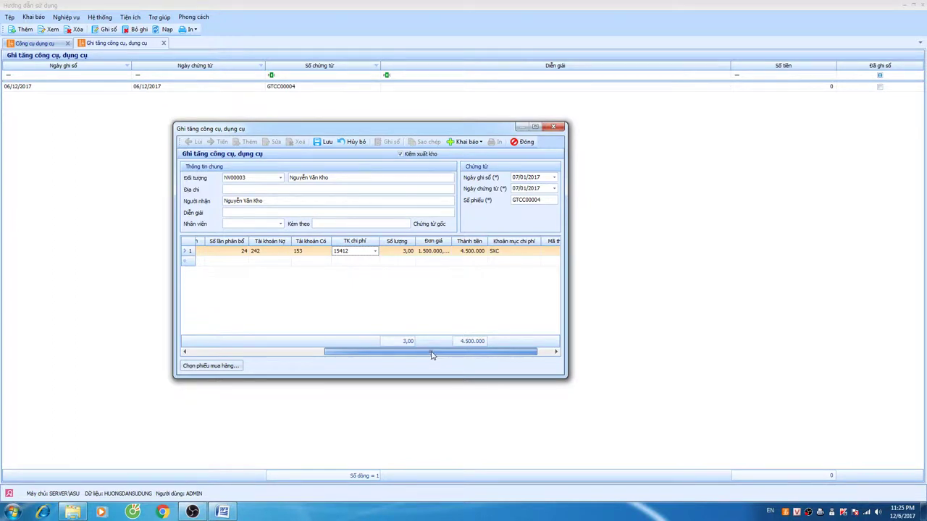
{"action": "left_click_drag", "start_coordinate": [432, 354], "coordinate": [461, 354]}
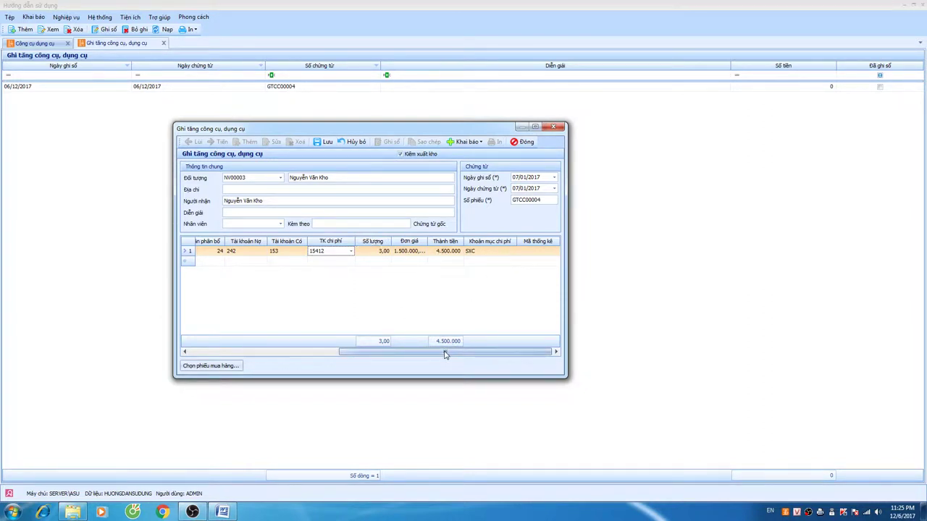
{"action": "left_click", "coordinate": [495, 252]}
{"action": "left_click", "coordinate": [513, 251]}
{"action": "scroll", "coordinate": [533, 283], "scroll_direction": "up", "scroll_amount": 5}
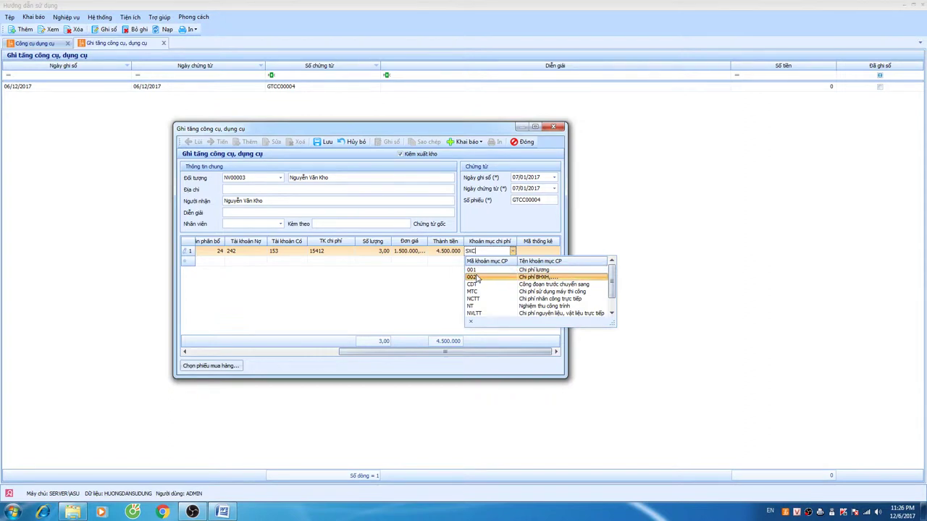
{"action": "left_click", "coordinate": [404, 301]}
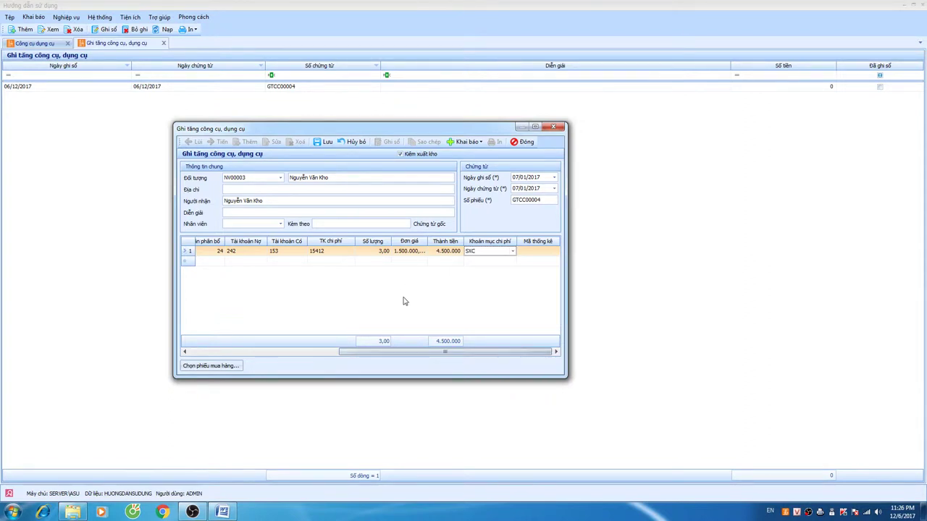
- Save the tool increase voucher, close it and leave the Công cụ dụng cụ module
{"action": "left_click_drag", "start_coordinate": [447, 352], "coordinate": [339, 354]}
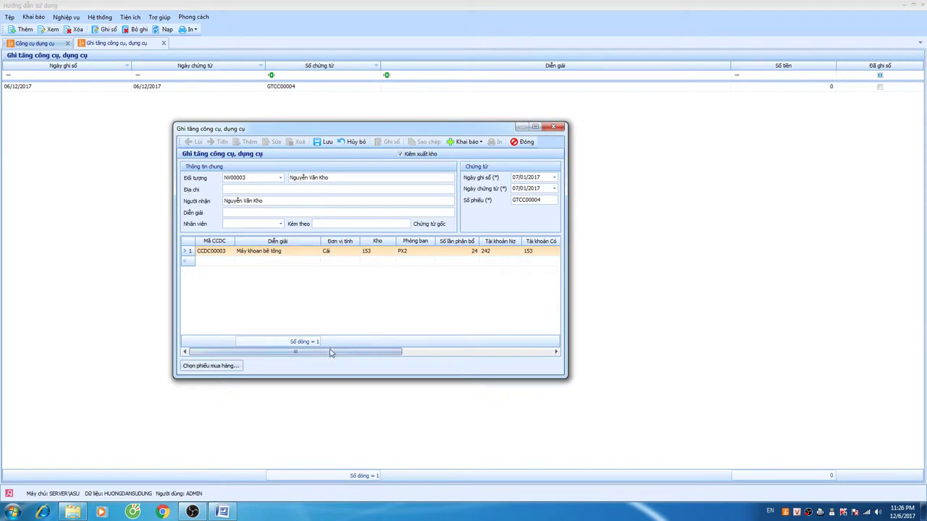
{"action": "left_click_drag", "start_coordinate": [303, 355], "coordinate": [406, 186]}
{"action": "left_click_drag", "start_coordinate": [296, 352], "coordinate": [365, 353]}
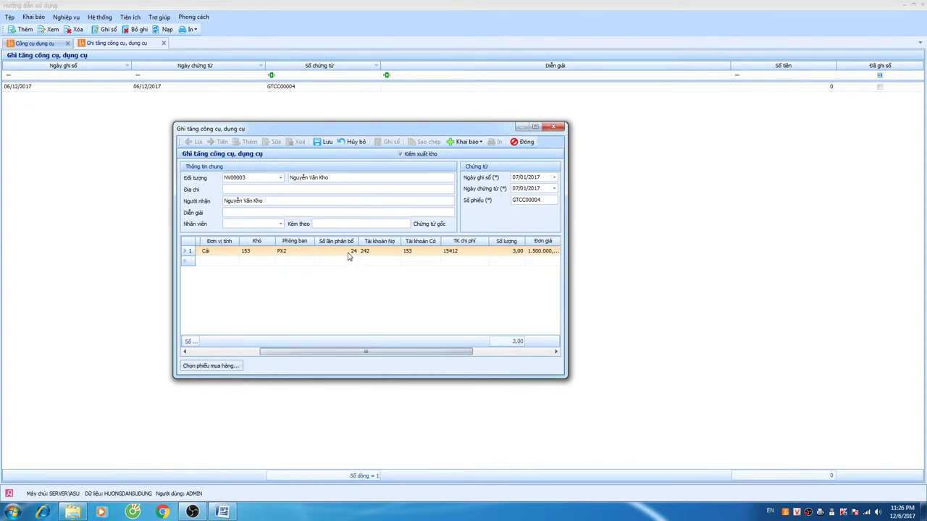
{"action": "left_click", "coordinate": [324, 142]}
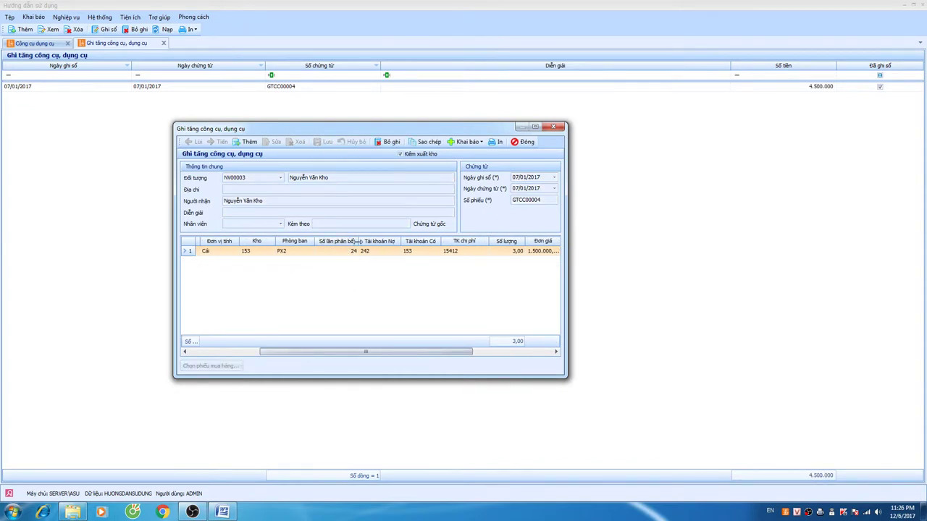
{"action": "left_click_drag", "start_coordinate": [368, 352], "coordinate": [277, 352]}
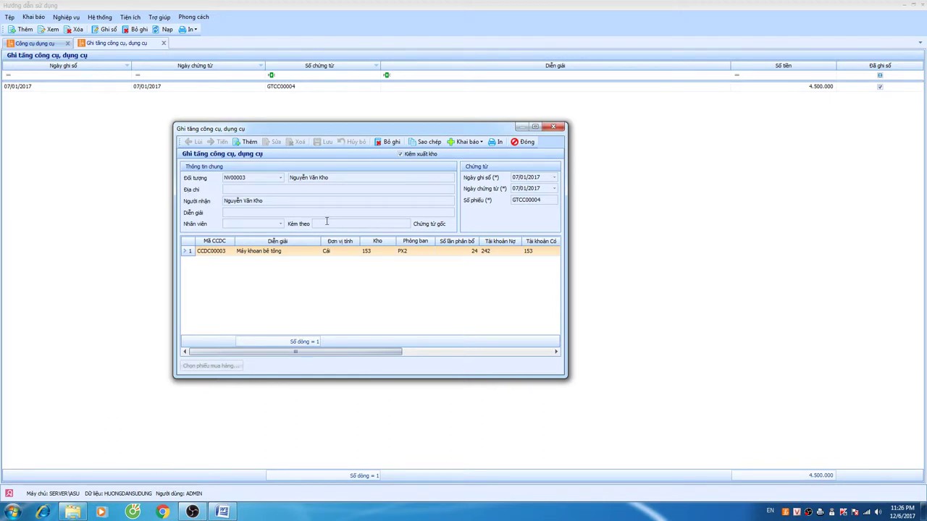
{"action": "left_click", "coordinate": [522, 142]}
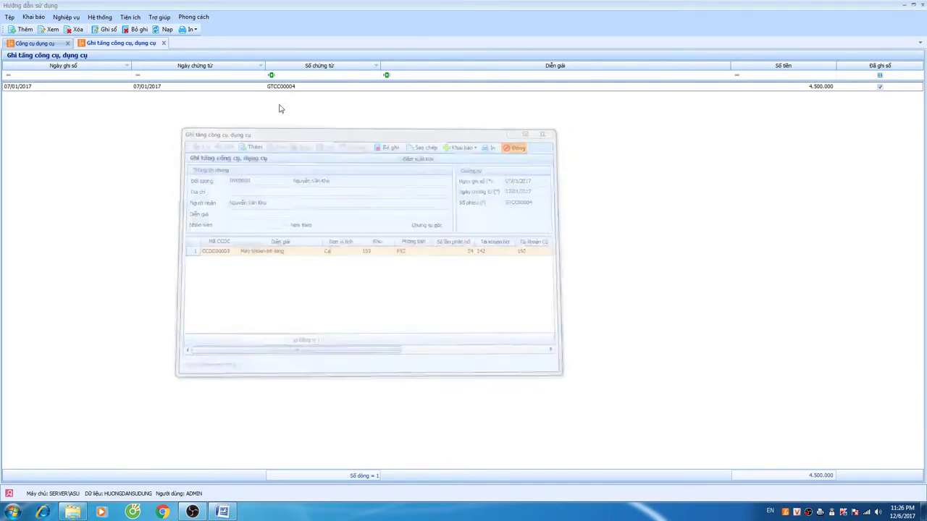
{"action": "left_click", "coordinate": [165, 43]}
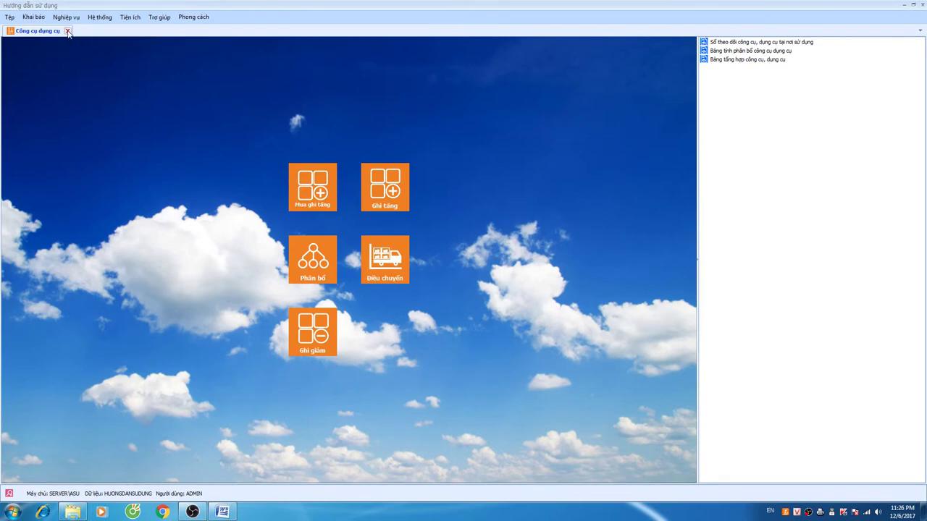
{"action": "left_click", "coordinate": [67, 32]}
- Look at the Xuất kho list in Kho and the CCDC module's functions, closing each to return to the main screen
{"action": "left_click", "coordinate": [486, 187]}
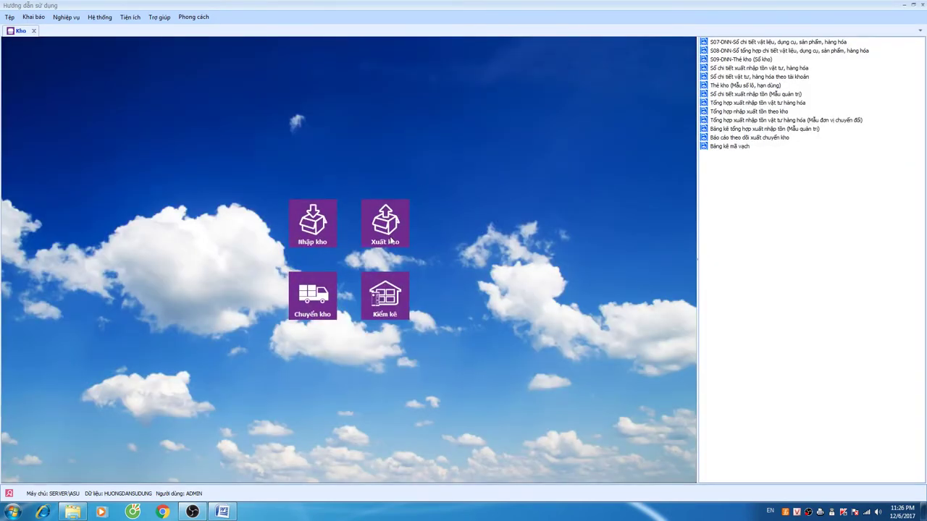
{"action": "left_click", "coordinate": [390, 240]}
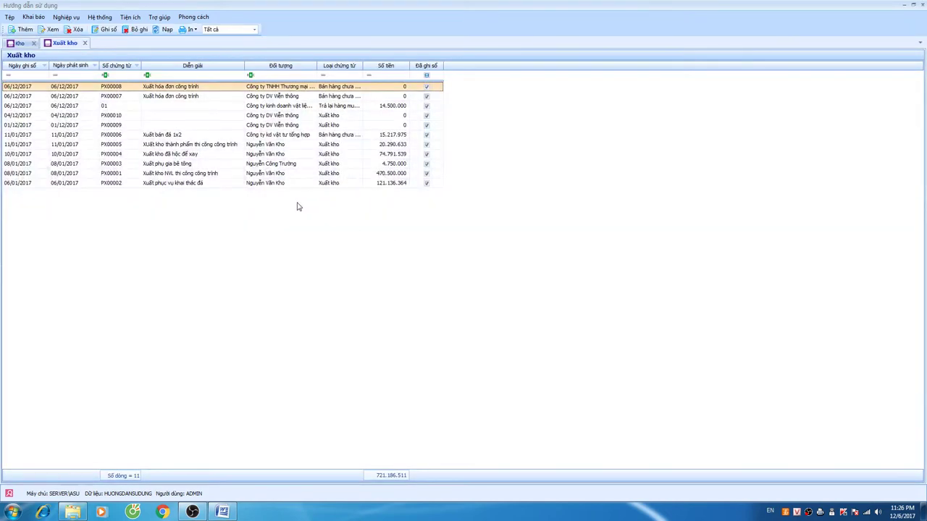
{"action": "left_click", "coordinate": [85, 43]}
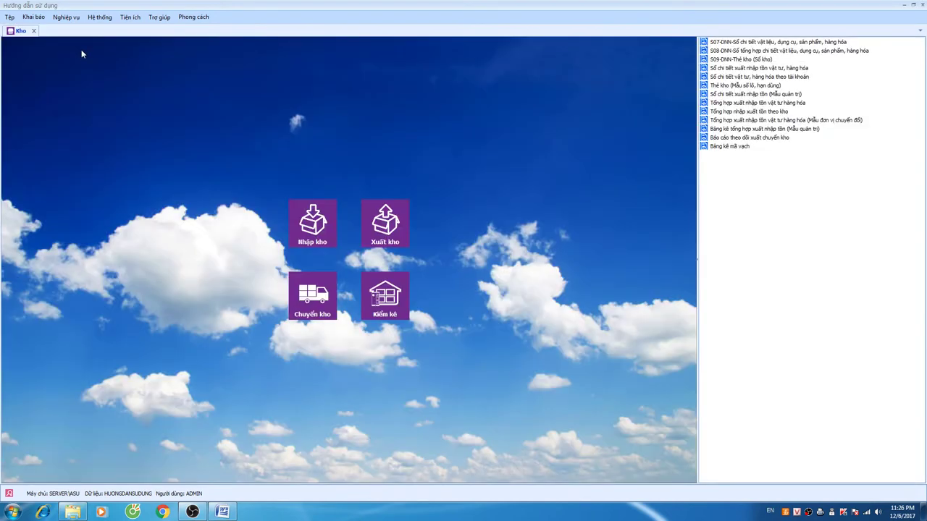
{"action": "left_click", "coordinate": [33, 30]}
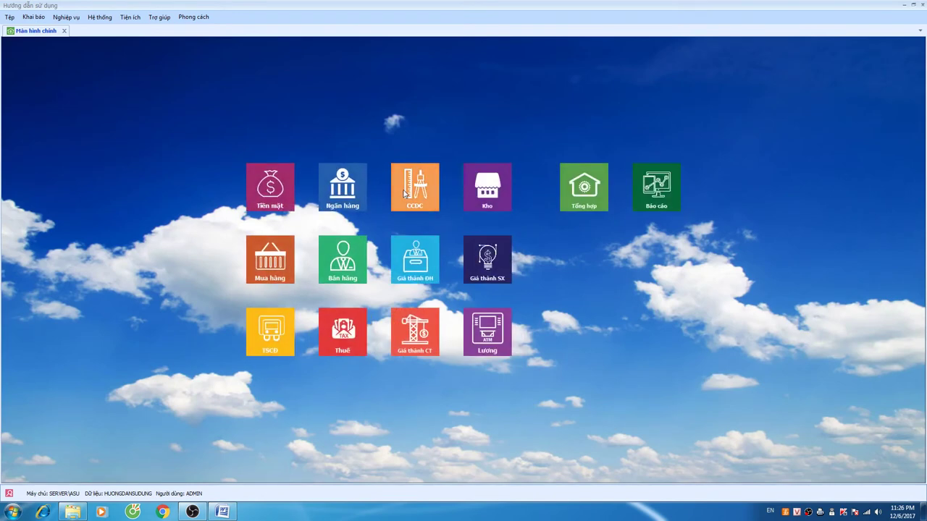
{"action": "left_click", "coordinate": [406, 194]}
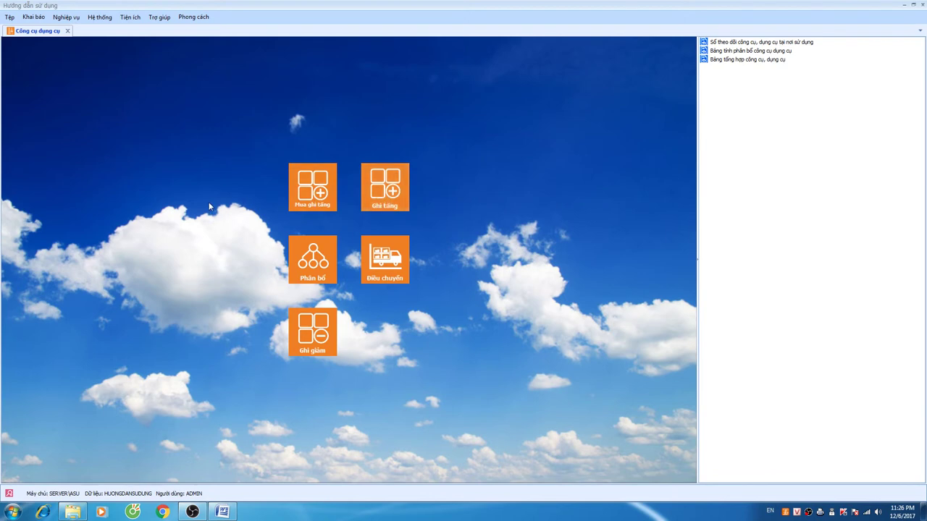
{"action": "left_click", "coordinate": [67, 30]}
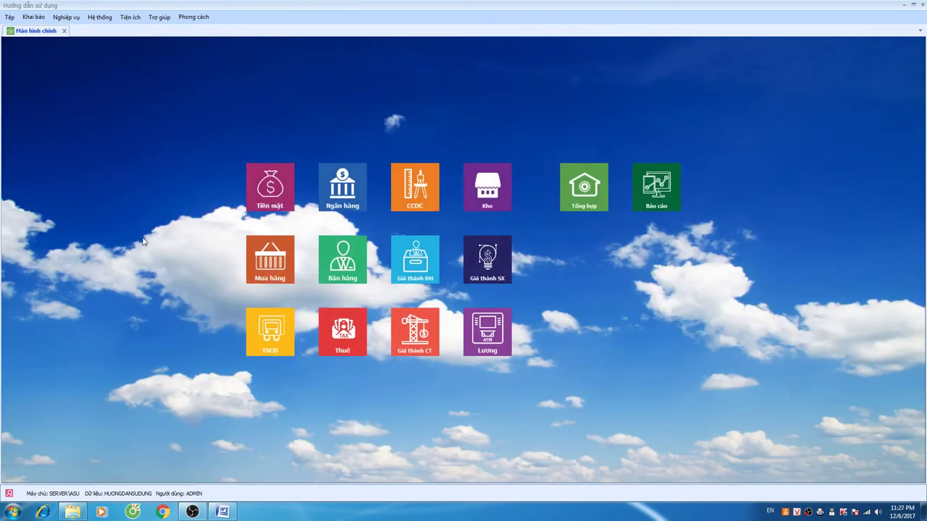
- Switch to the Word guide, highlight the "Trường hợp thứ 2" passage, and return to the accounting software's main screen
{"action": "left_click", "coordinate": [223, 512]}
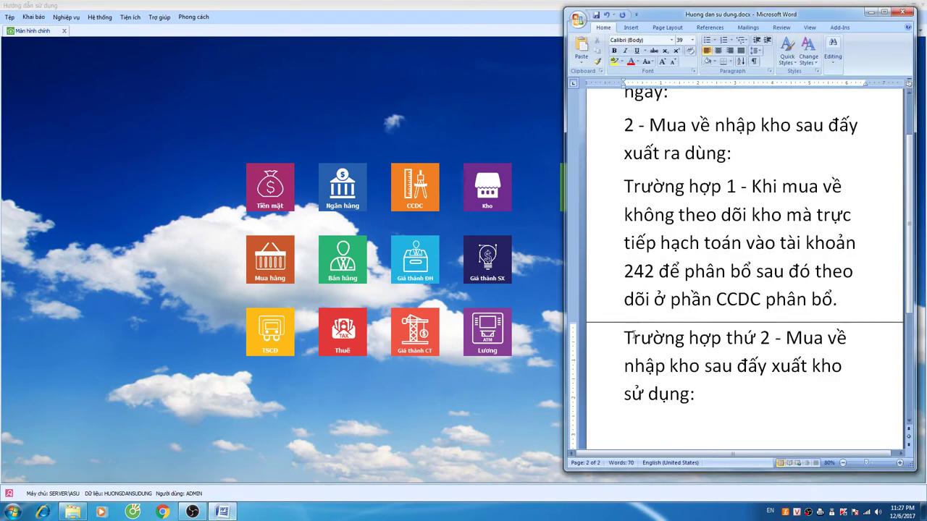
{"action": "left_click_drag", "start_coordinate": [634, 336], "coordinate": [753, 413]}
{"action": "left_click", "coordinate": [121, 218]}
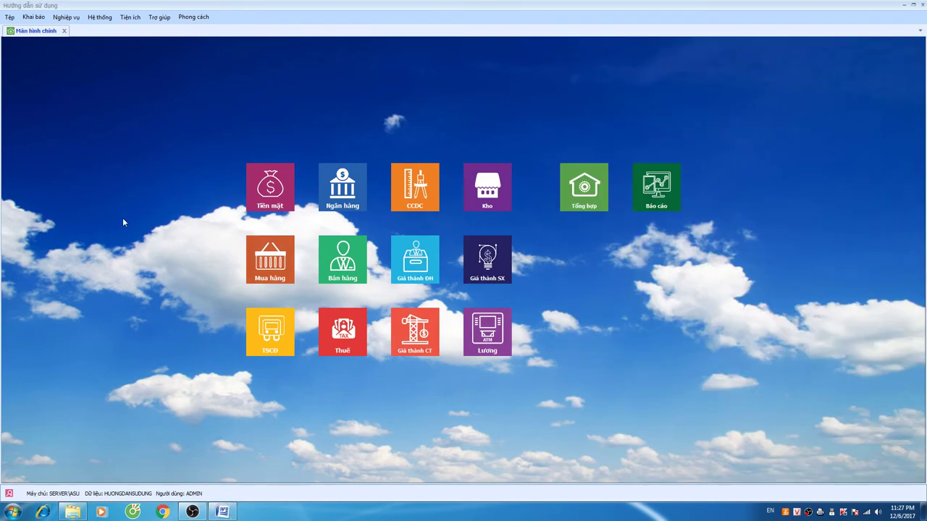